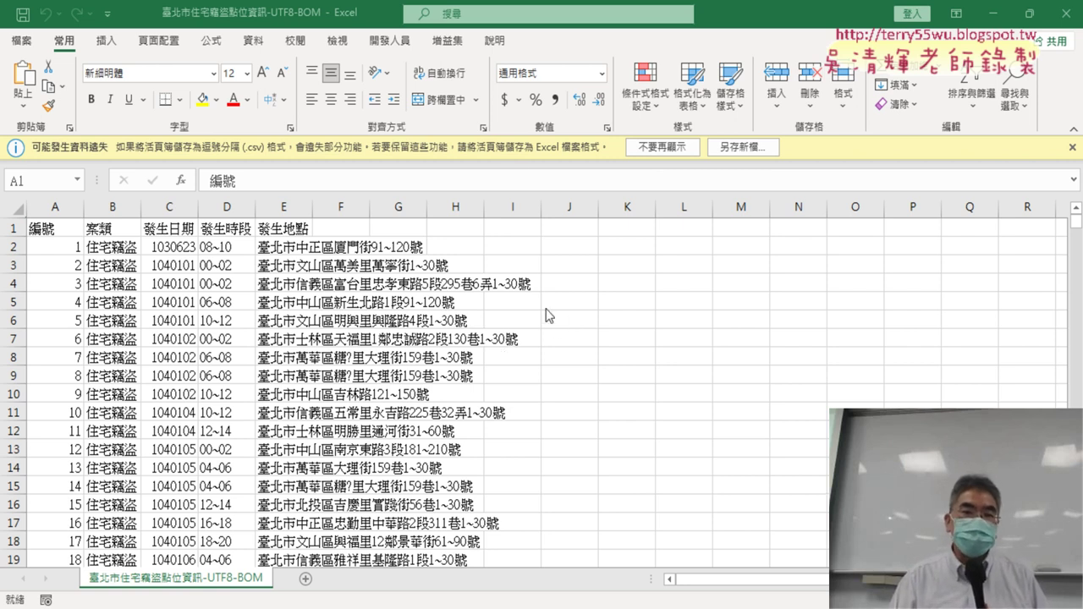
Open Save As for the Taipei burglary CSV, check the file types, and centre the dialog.
click(749, 150)
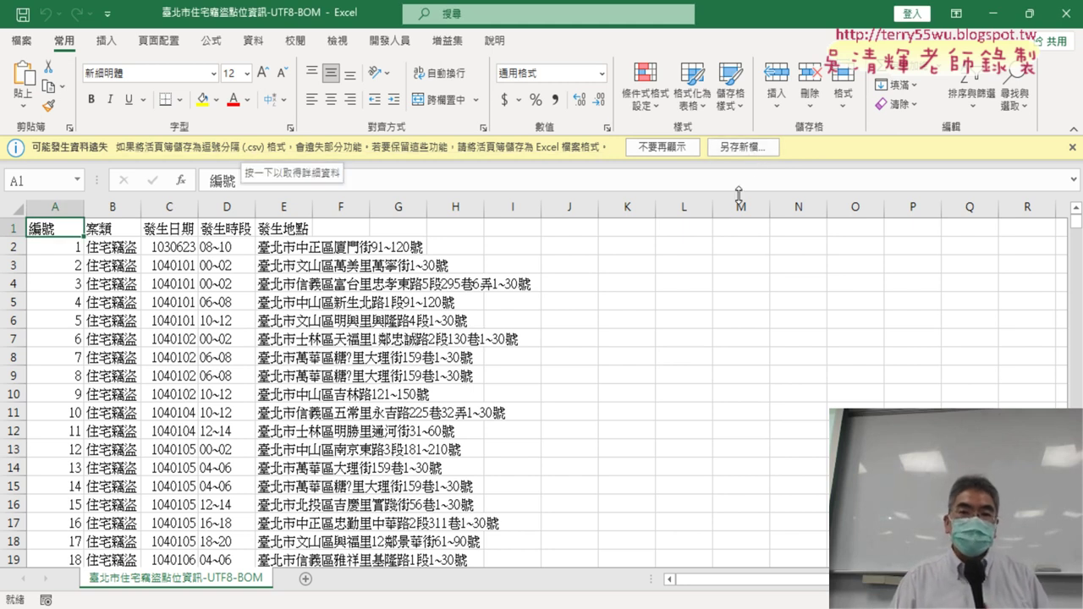
click(741, 149)
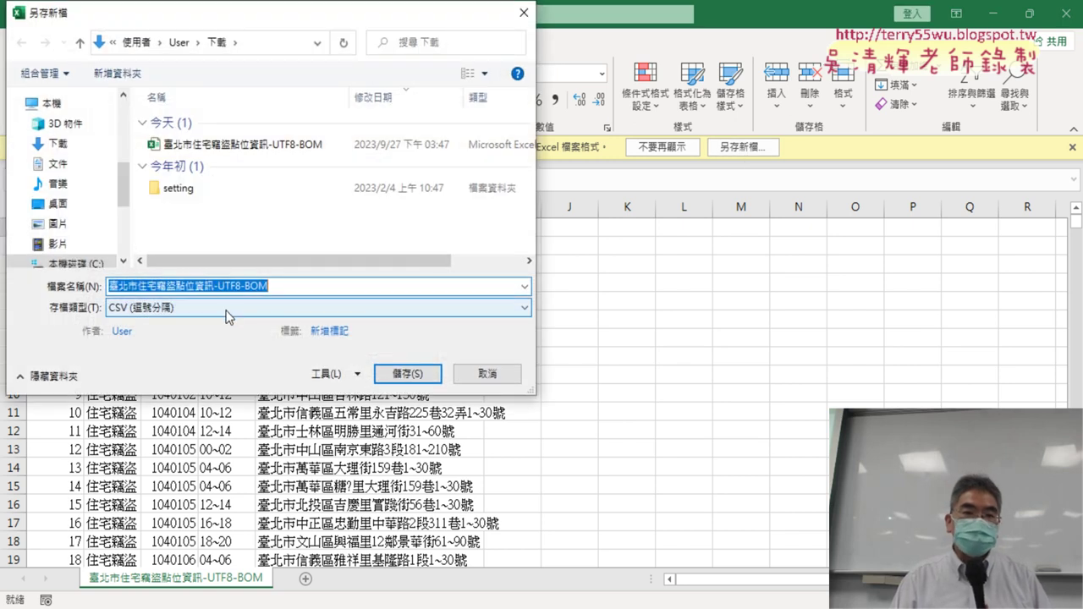
click(227, 307)
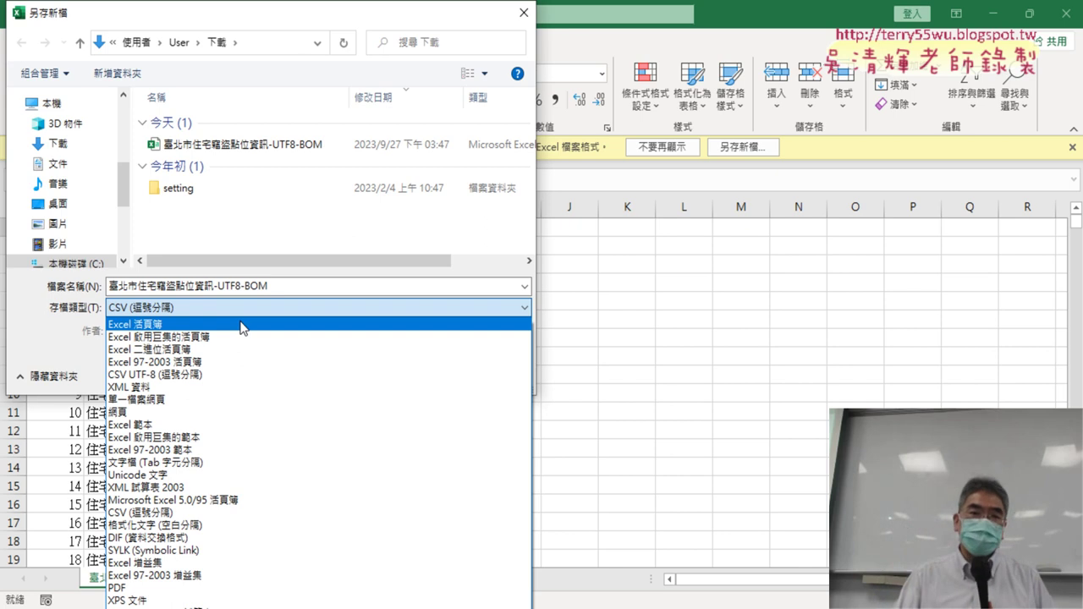
click(326, 12)
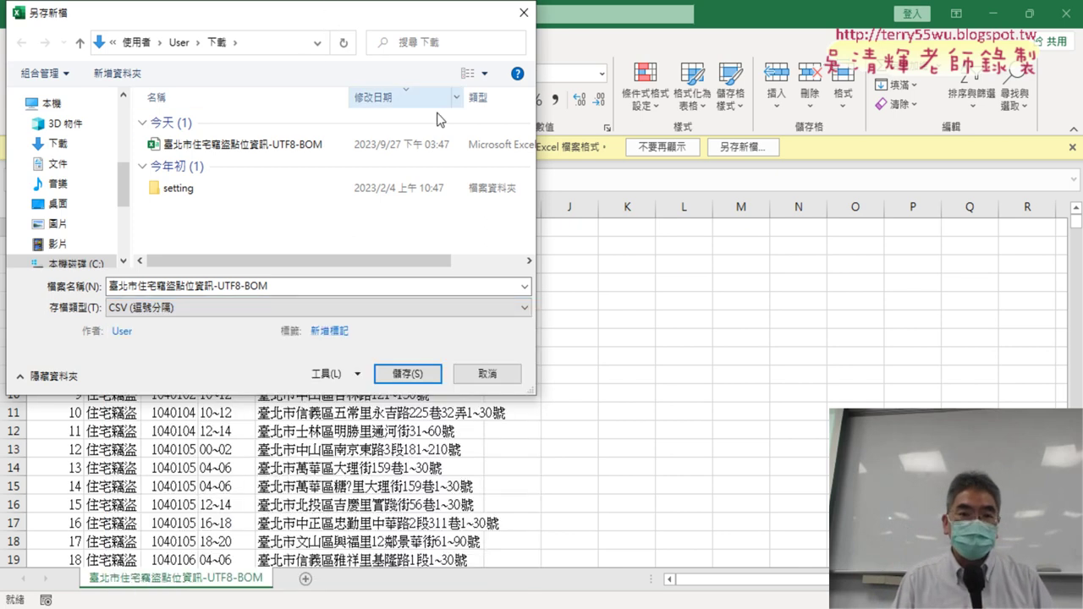
drag(389, 25, 565, 207)
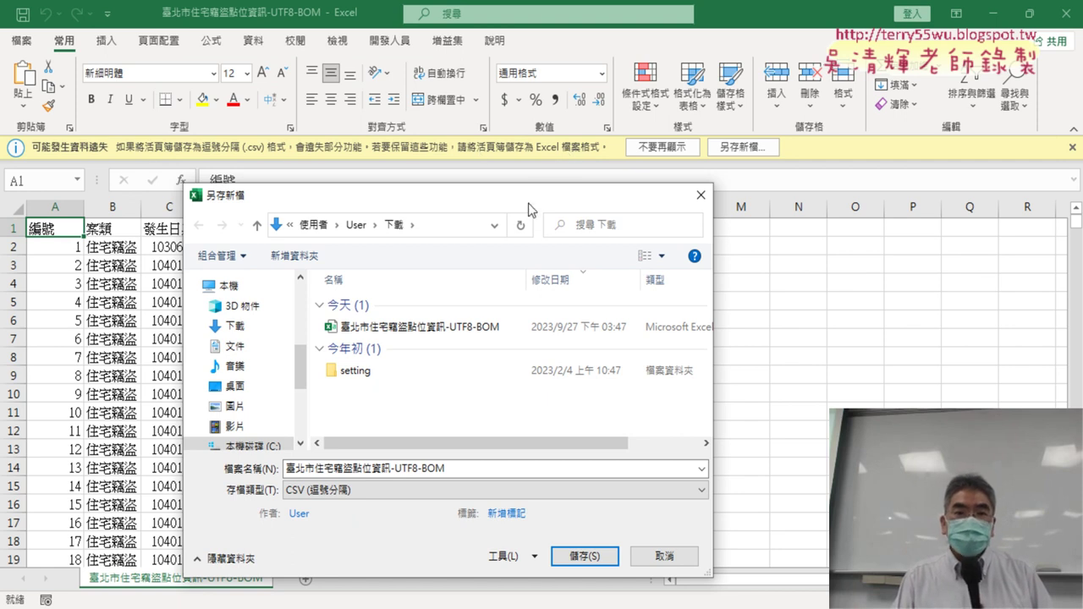
drag(527, 209, 554, 69)
Set the file type to Excel 啟用巨集的活頁簿, choose 桌面 as location, and save.
click(442, 326)
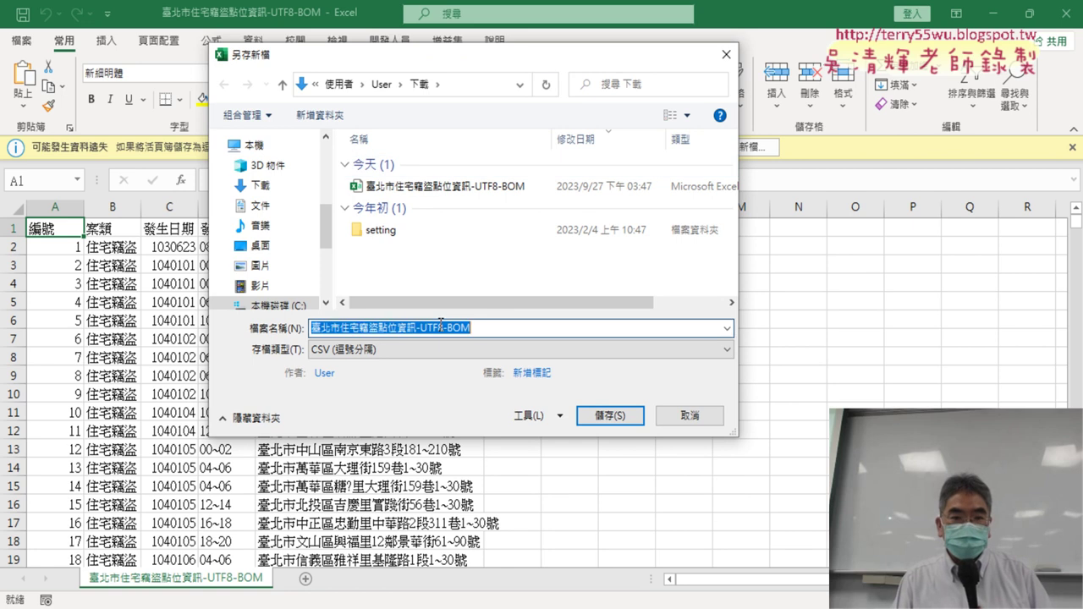
click(385, 349)
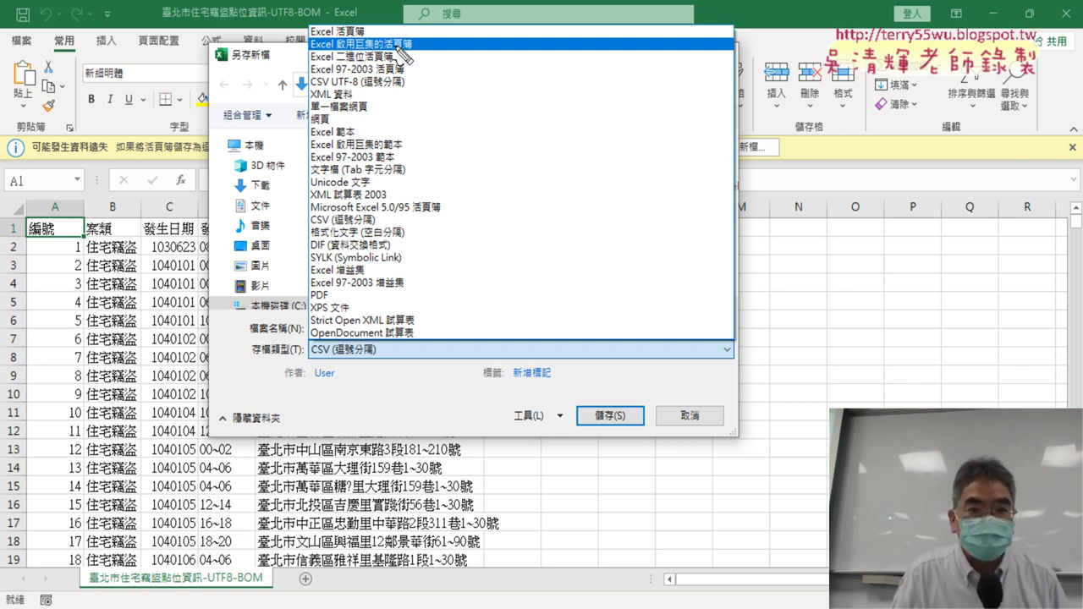
drag(411, 73, 403, 54)
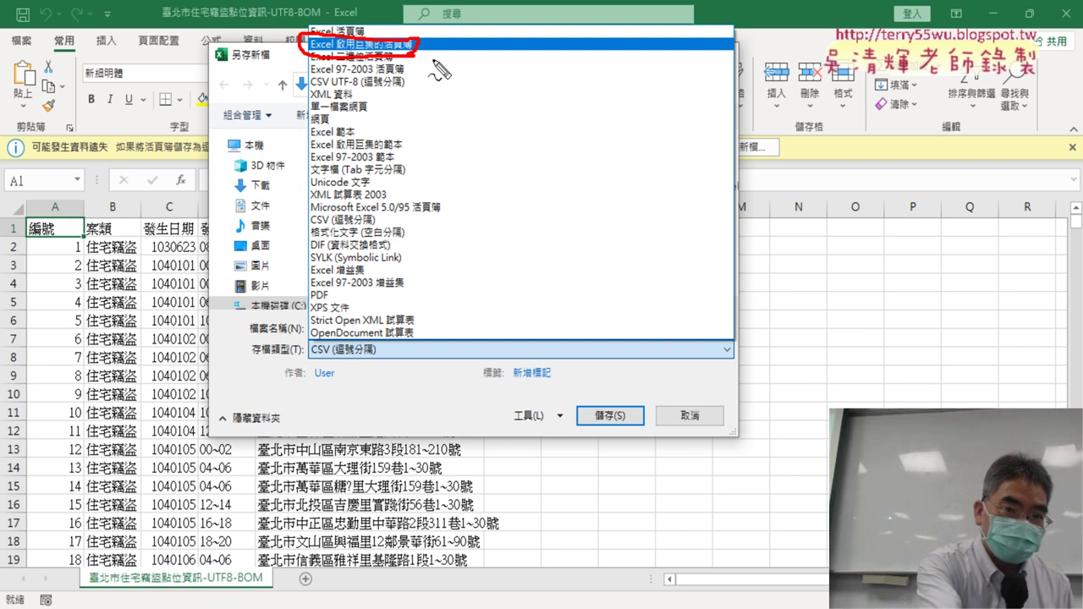
key(Escape)
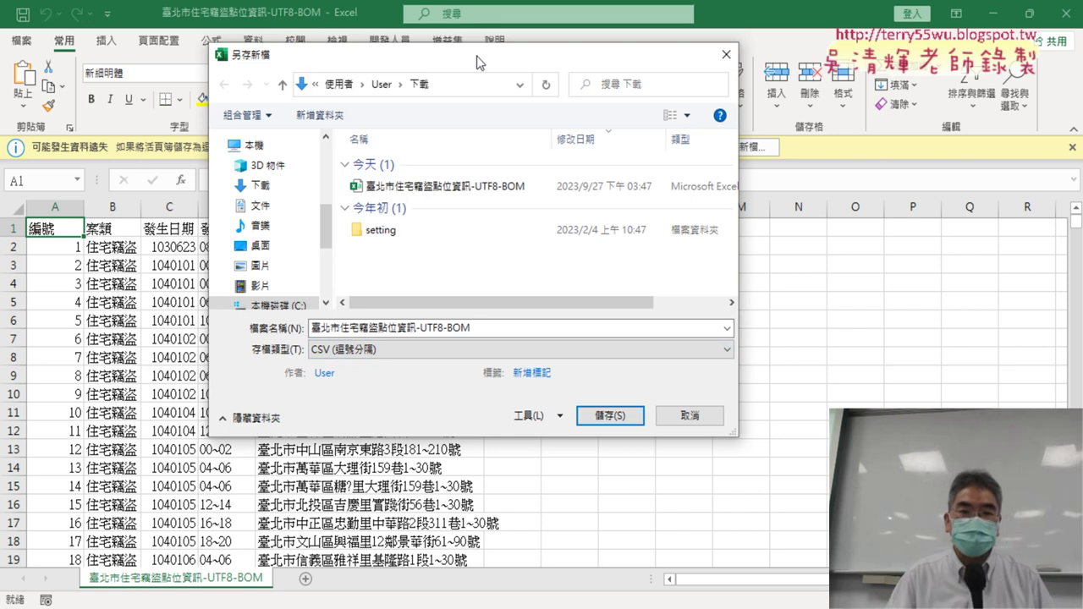
click(429, 349)
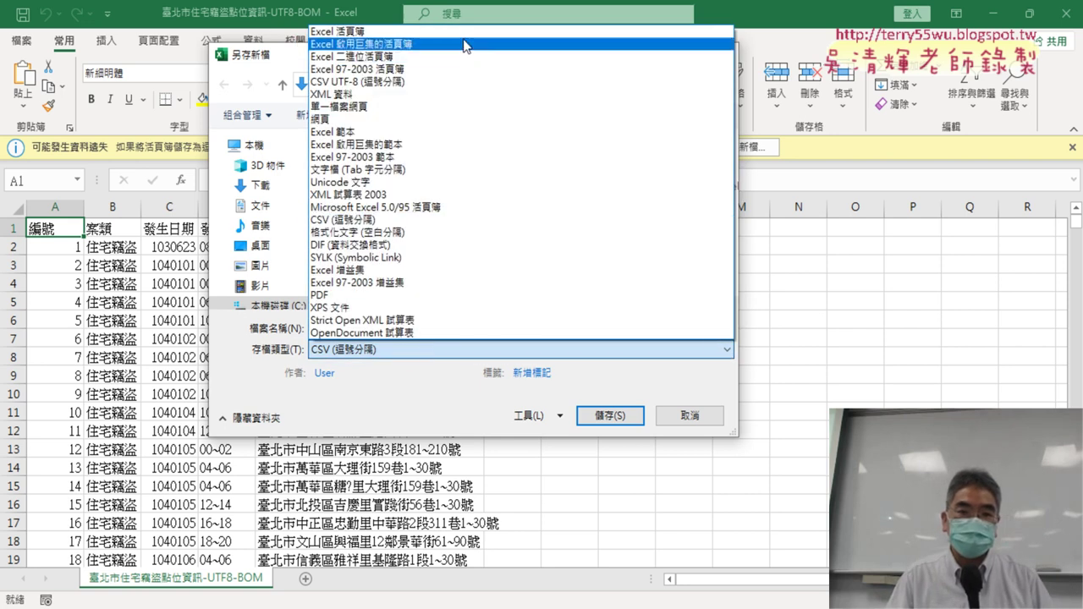
click(464, 44)
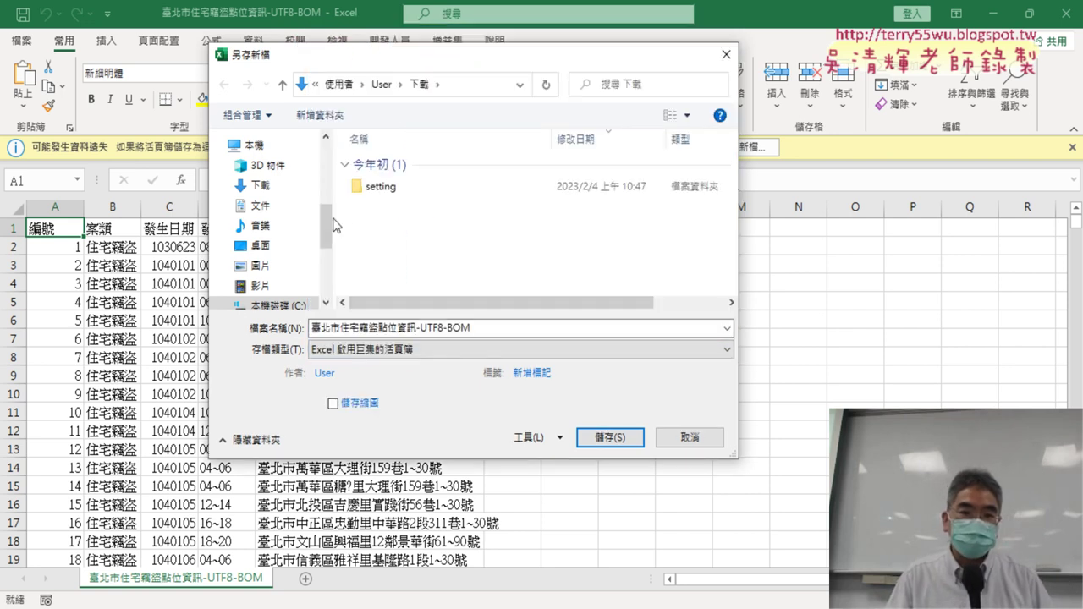
click(258, 246)
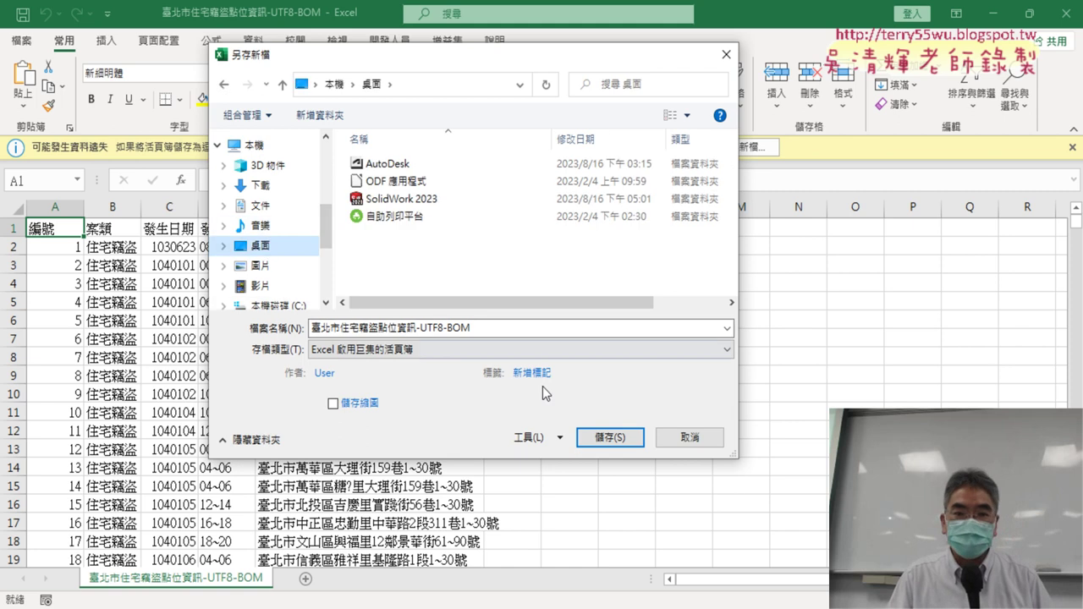
click(616, 438)
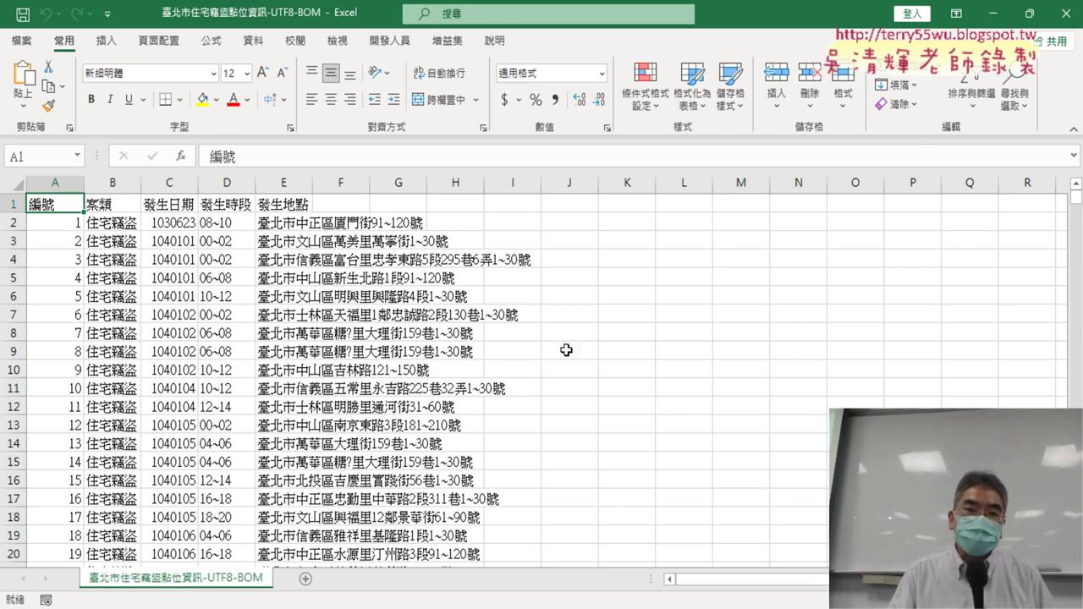
Show the 開發人員 tab and insert an empty column D before 發生時段.
click(397, 41)
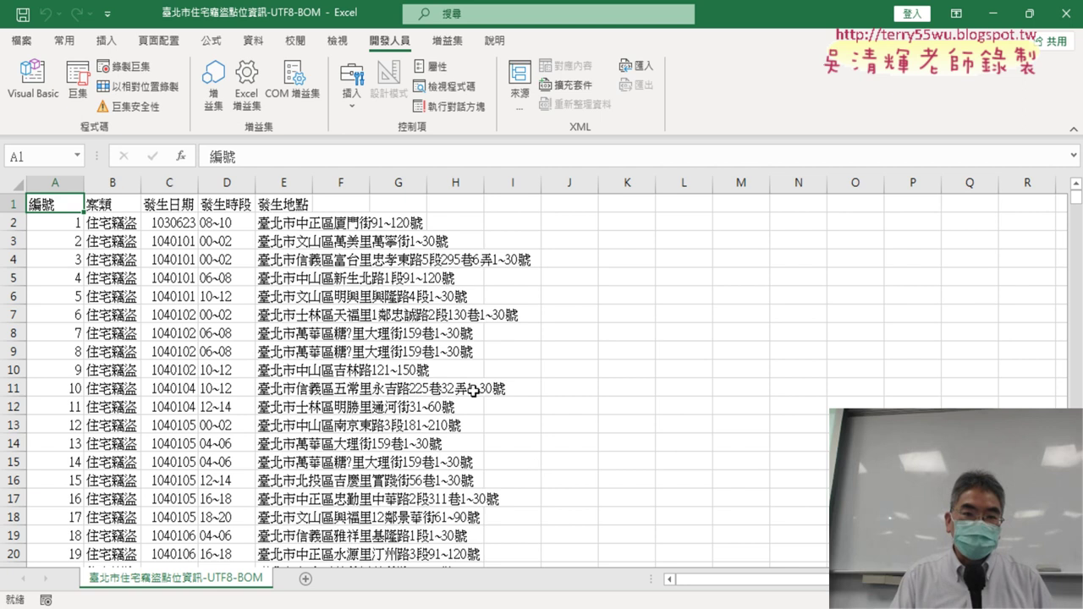
drag(57, 183, 310, 188)
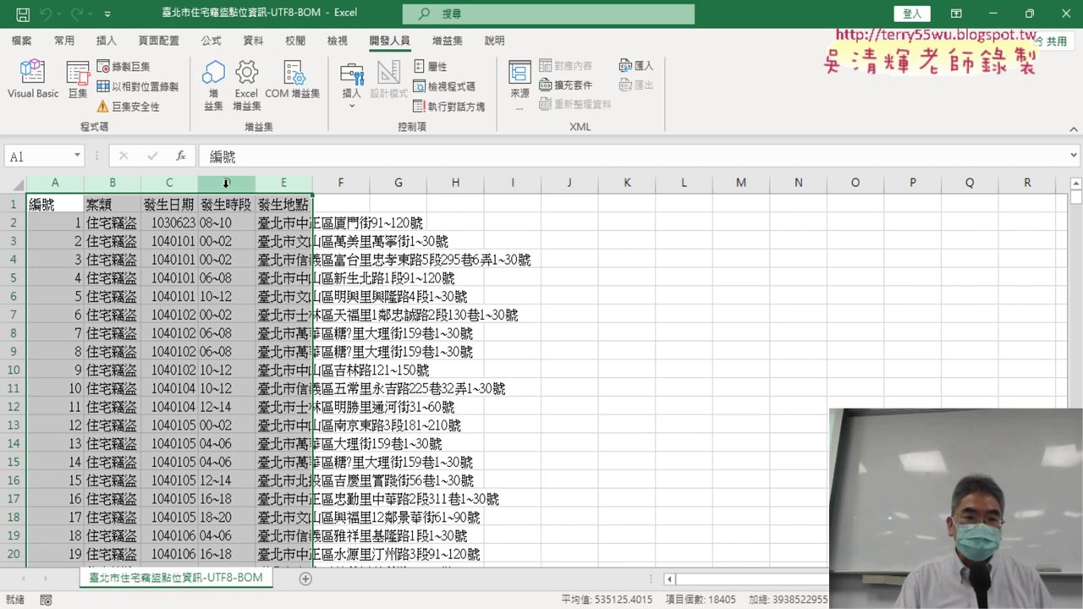
click(283, 183)
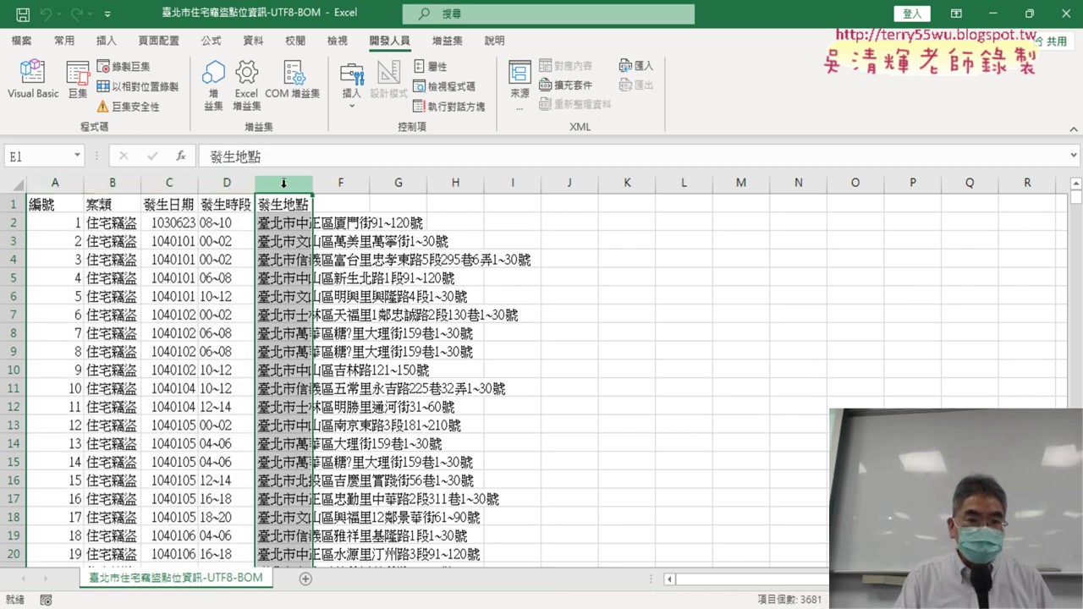
click(235, 182)
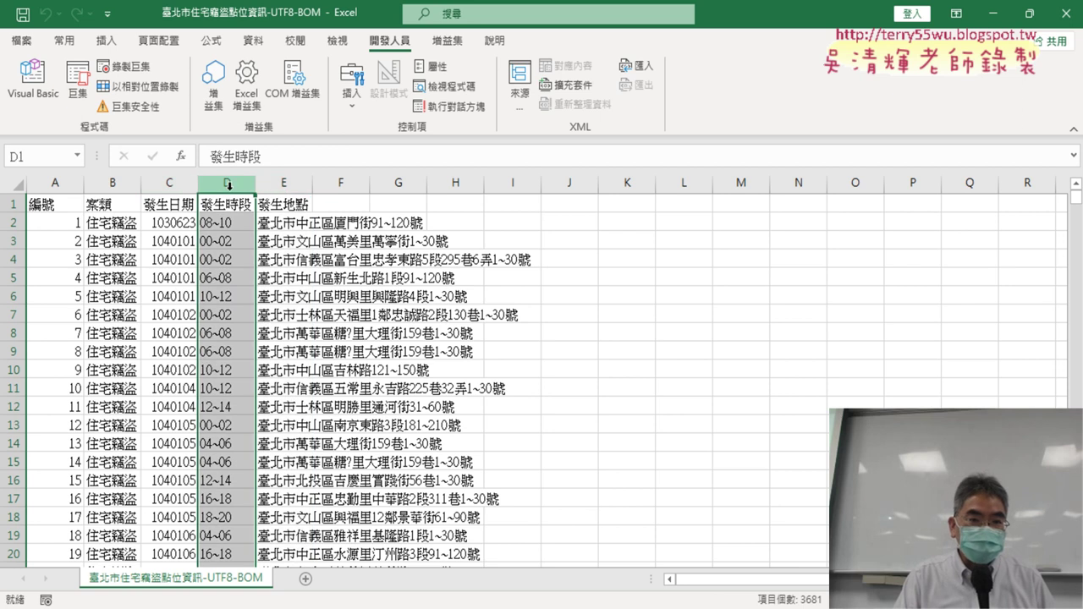
right_click(233, 185)
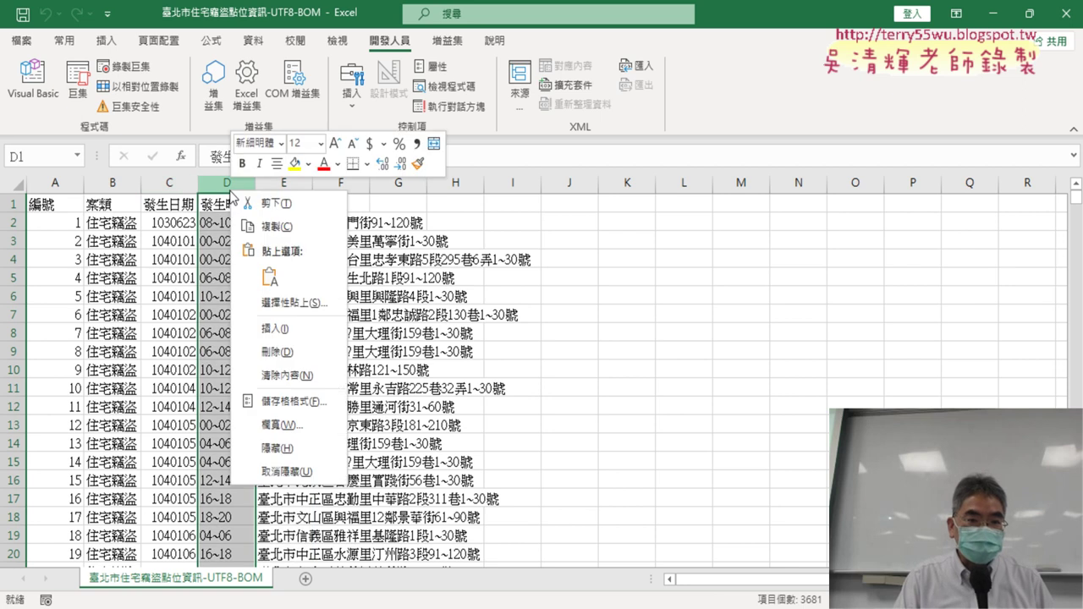
click(290, 329)
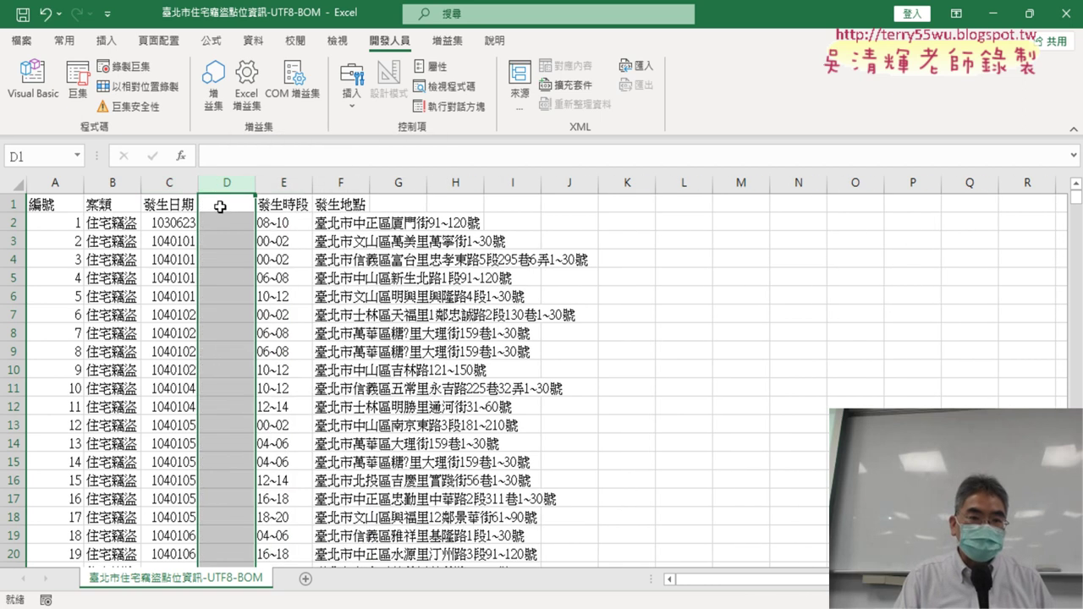
Enter the header 年 in cell D1.
click(225, 206)
text(ㄋ)
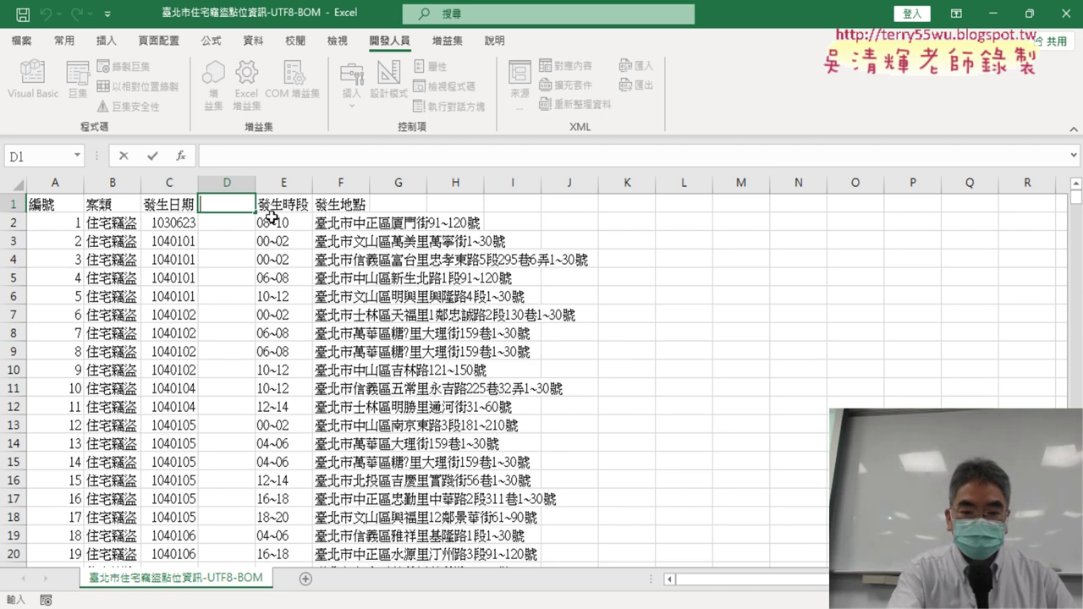
text(一)
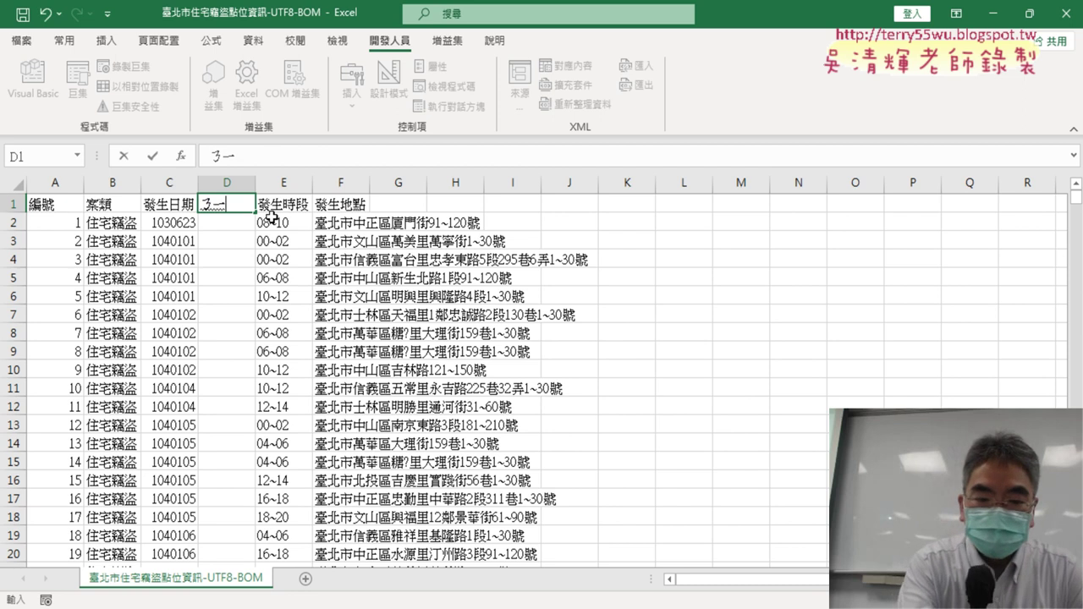
text(ㄢˊ)
key(Return)
key(Return)
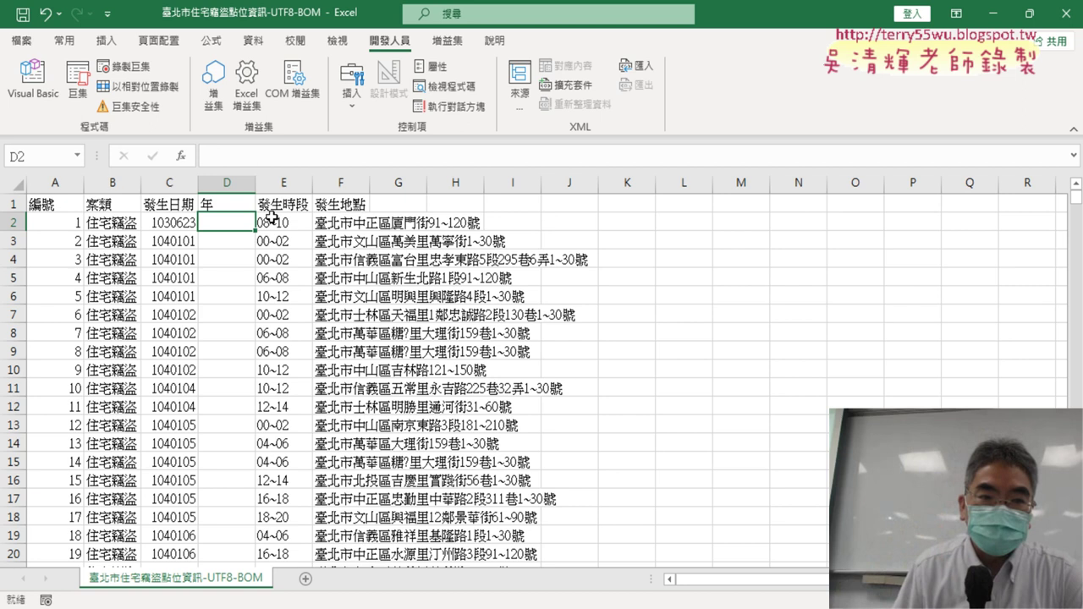
Insert the LEFT function from the 文字 category into cell D2.
click(181, 157)
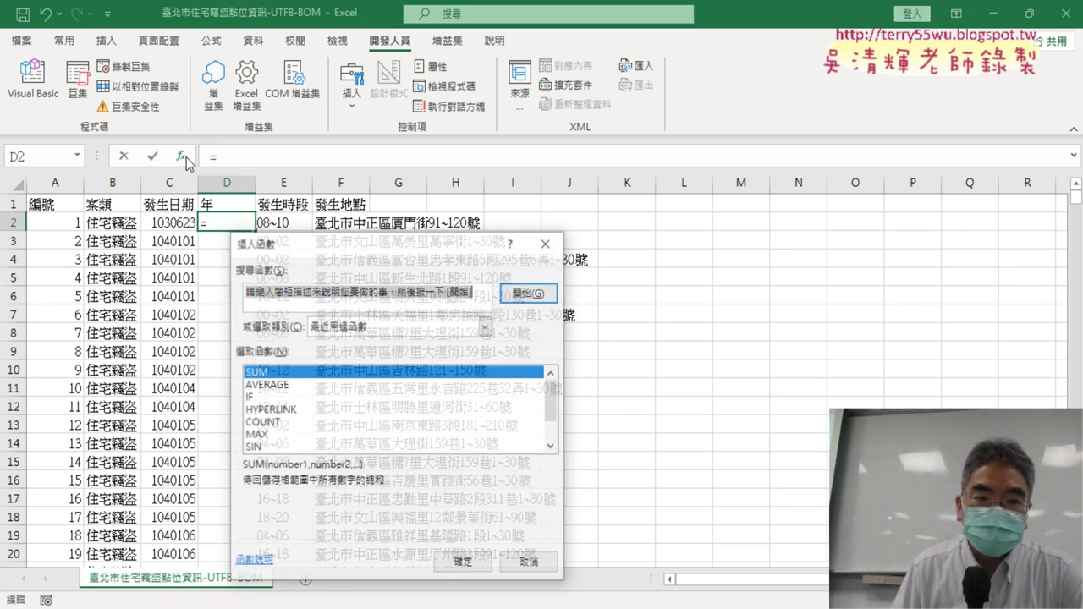
drag(418, 237, 619, 73)
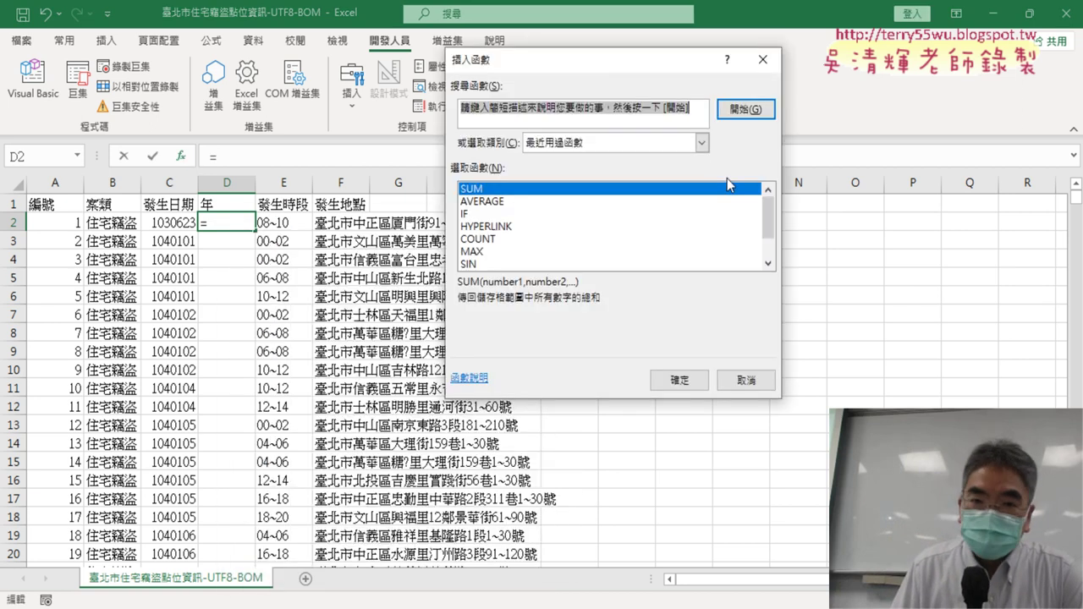
click(577, 146)
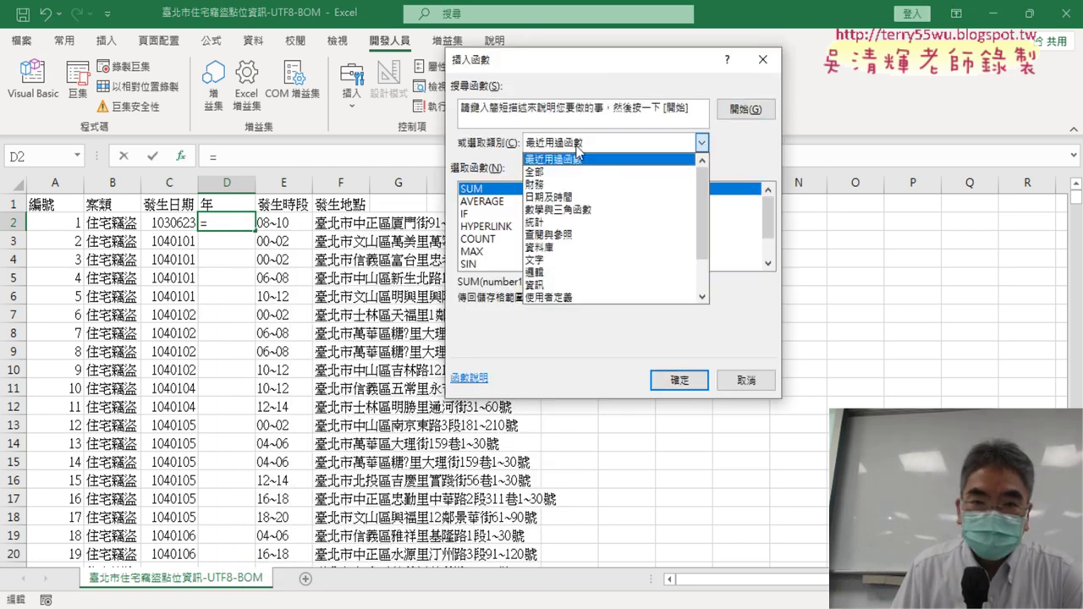
click(564, 261)
drag(767, 204, 767, 223)
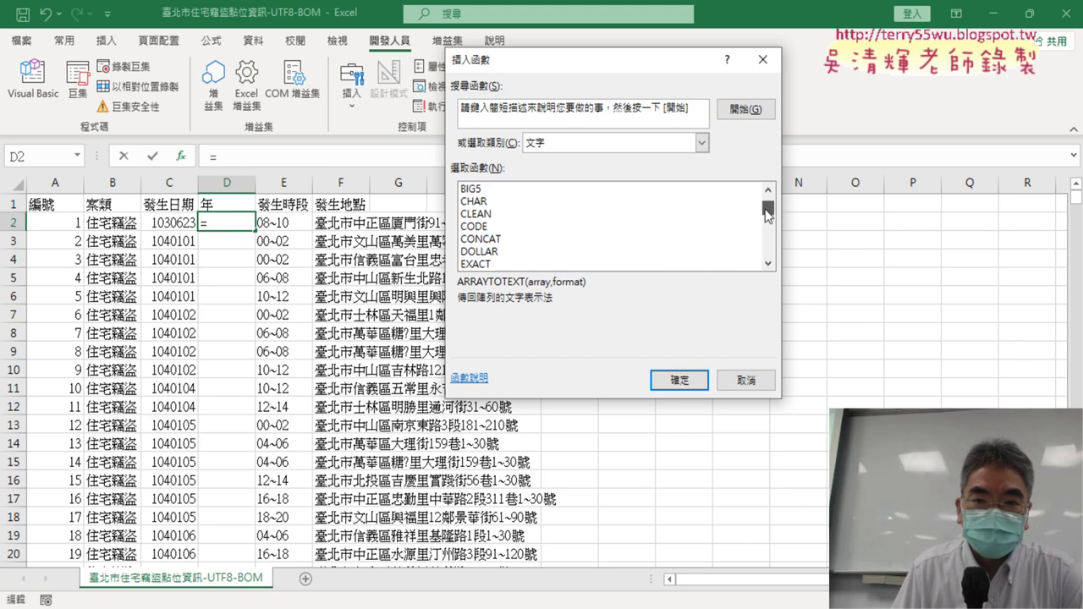
double_click(471, 214)
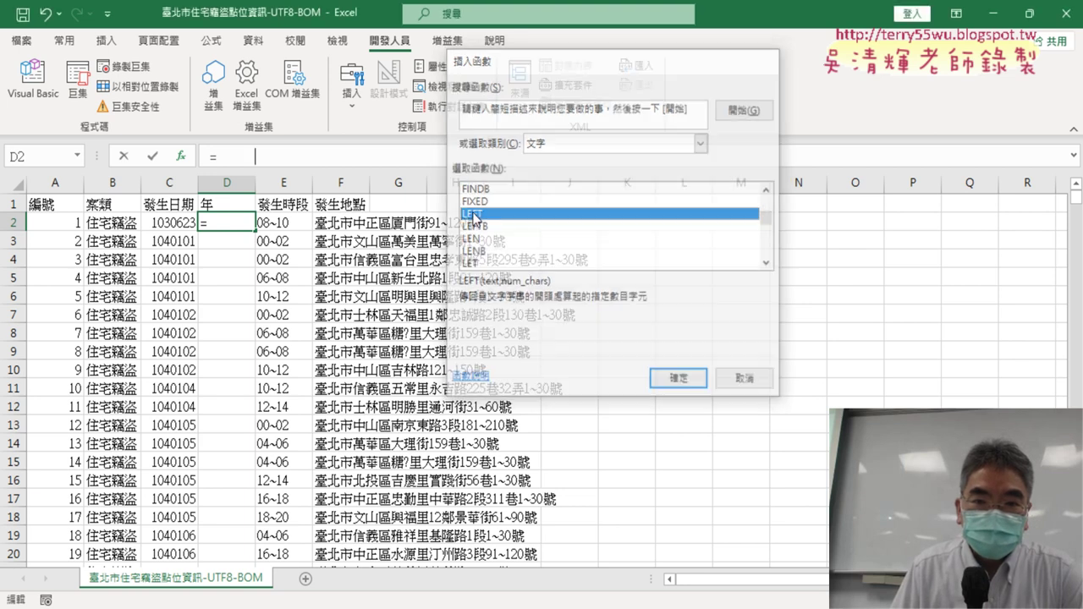
Give LEFT the arguments C2 and 3, then fill =LEFT(C2,3) down column D.
click(173, 223)
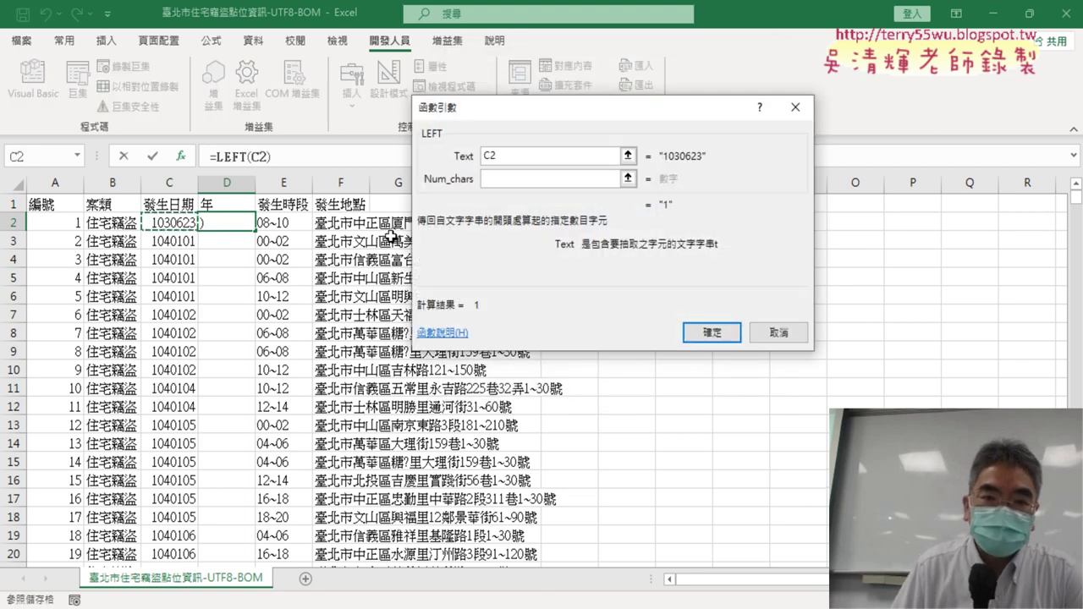
click(533, 178)
text(3)
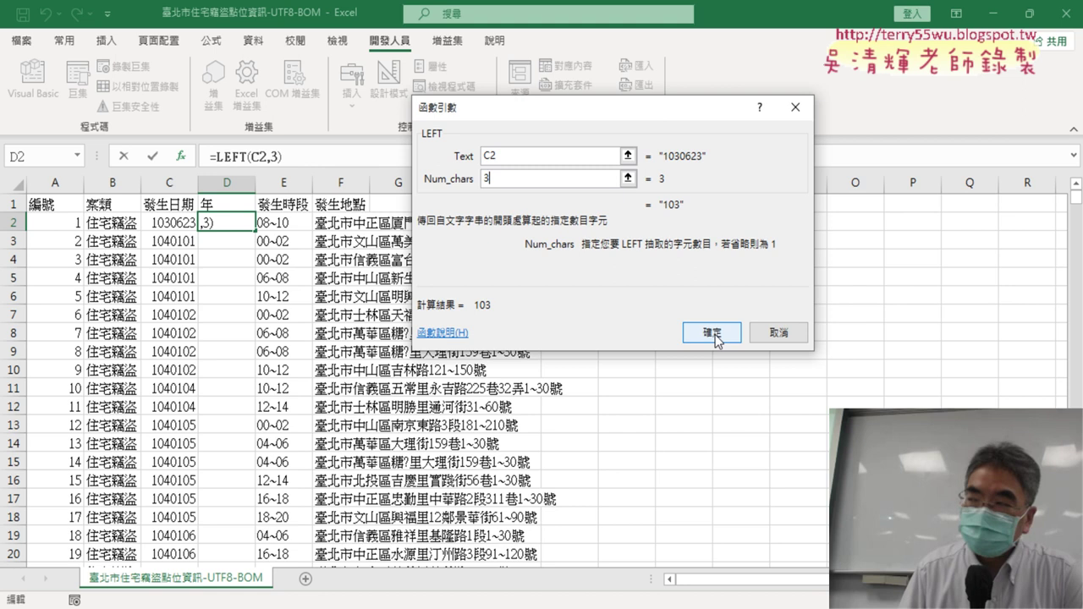
click(713, 333)
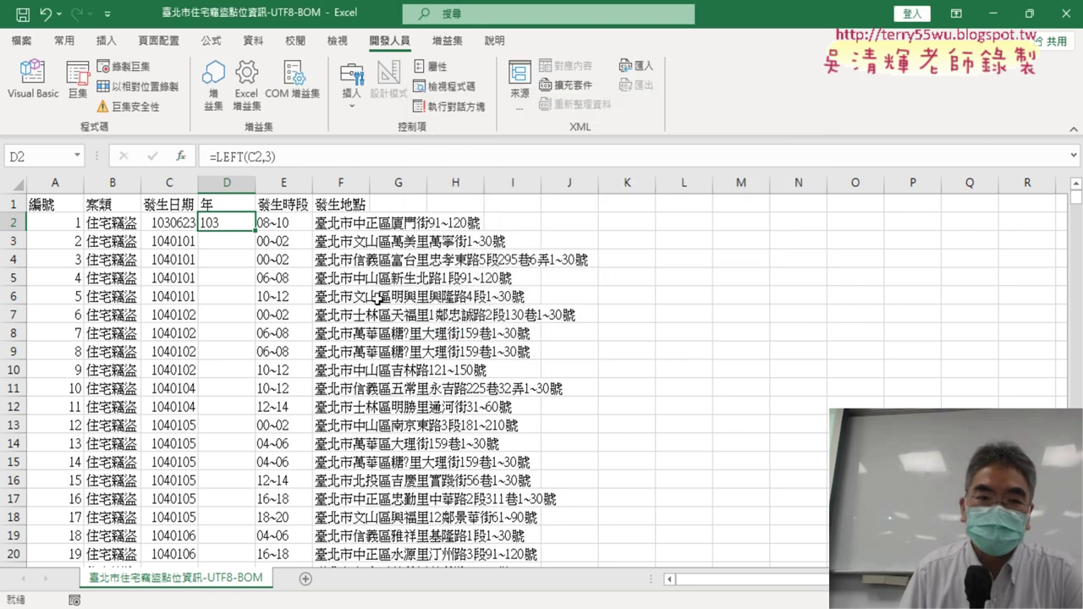
double_click(254, 230)
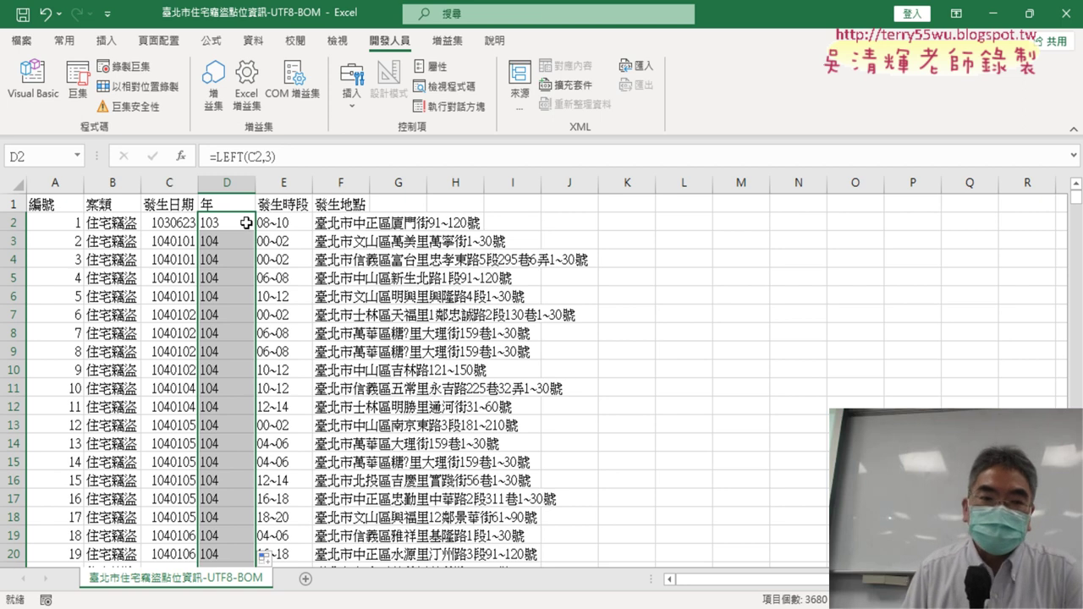
click(228, 183)
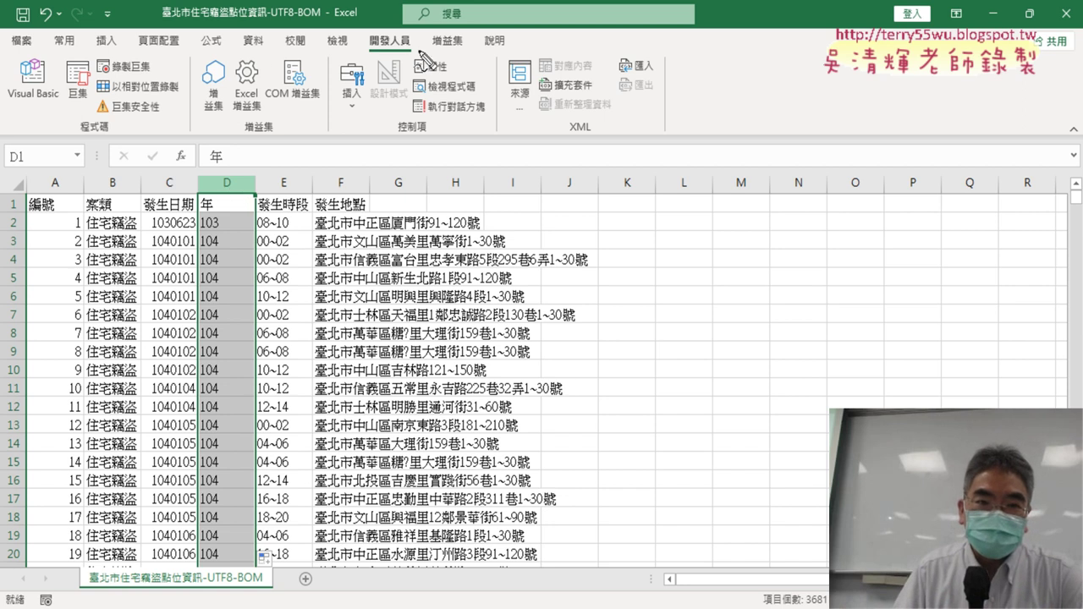
drag(423, 49, 426, 33)
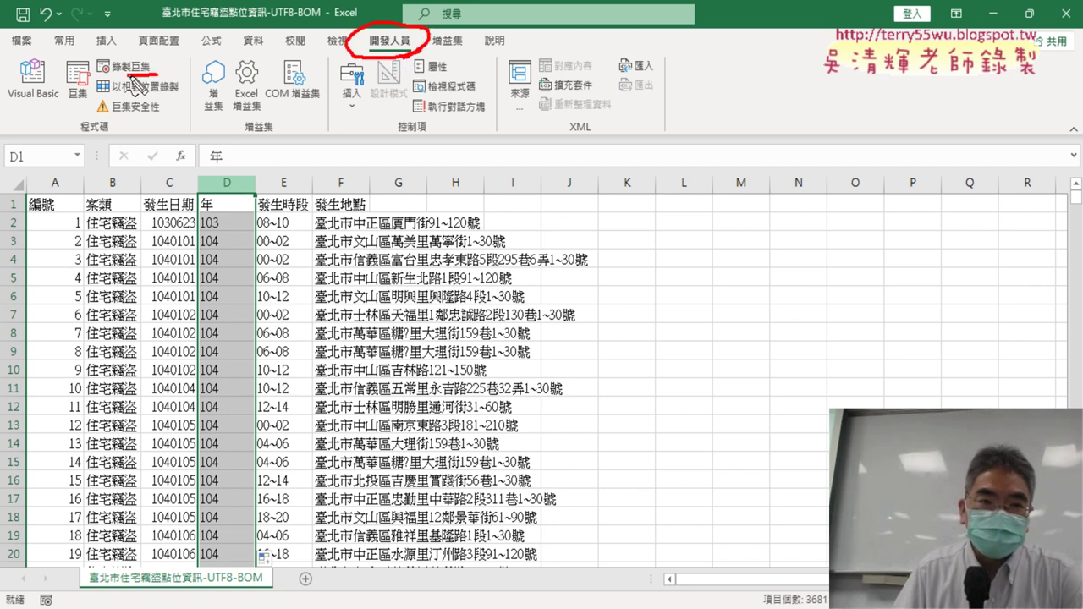
drag(151, 57, 135, 49)
mouse_move(373, 58)
mouse_down()
mouse_move(362, 81)
mouse_move(177, 72)
mouse_up()
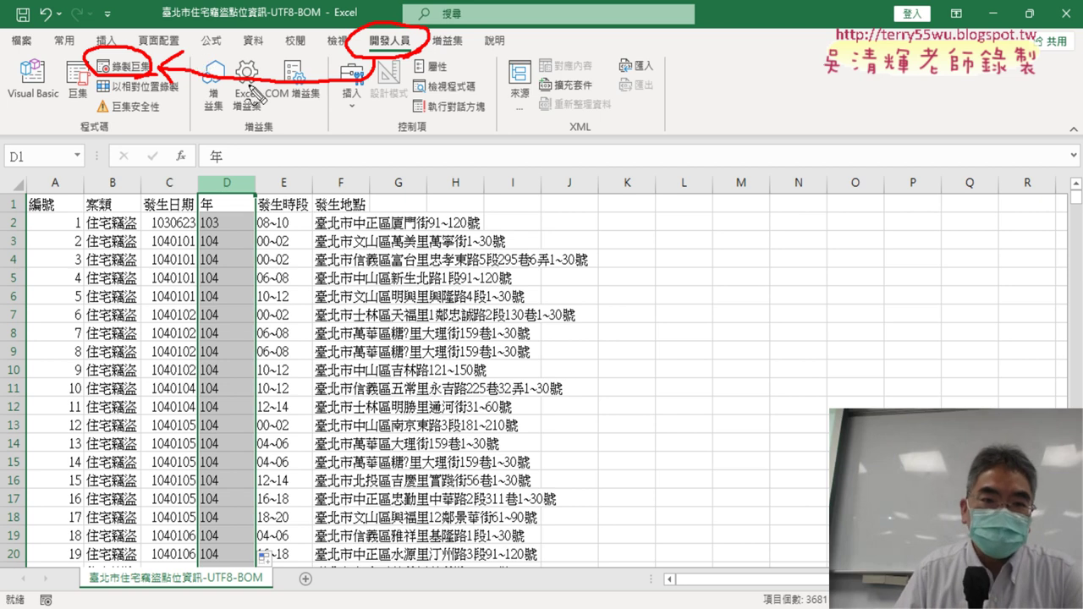
mouse_move(311, 128)
mouse_down()
mouse_move(242, 180)
mouse_move(269, 175)
mouse_up()
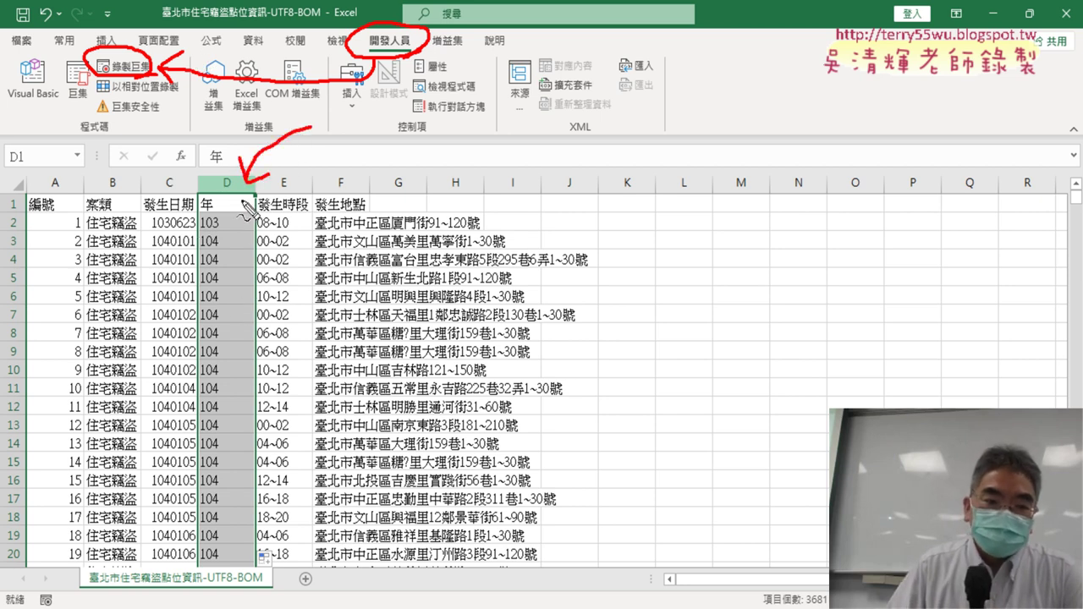
key(Escape)
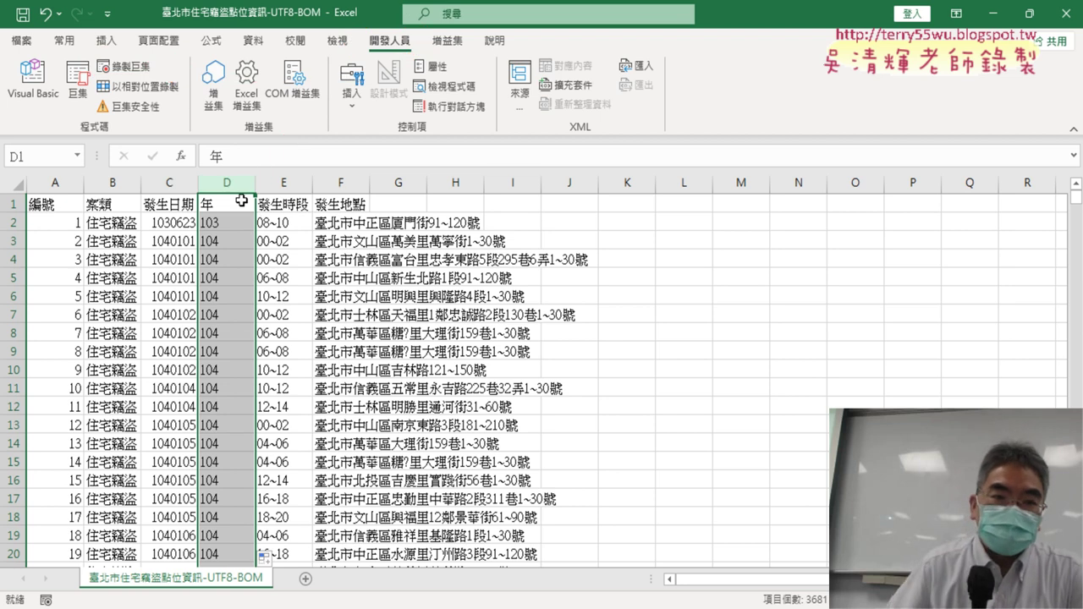
Delete column D (年), leaving the five original columns 編號 to 發生地點.
right_click(224, 246)
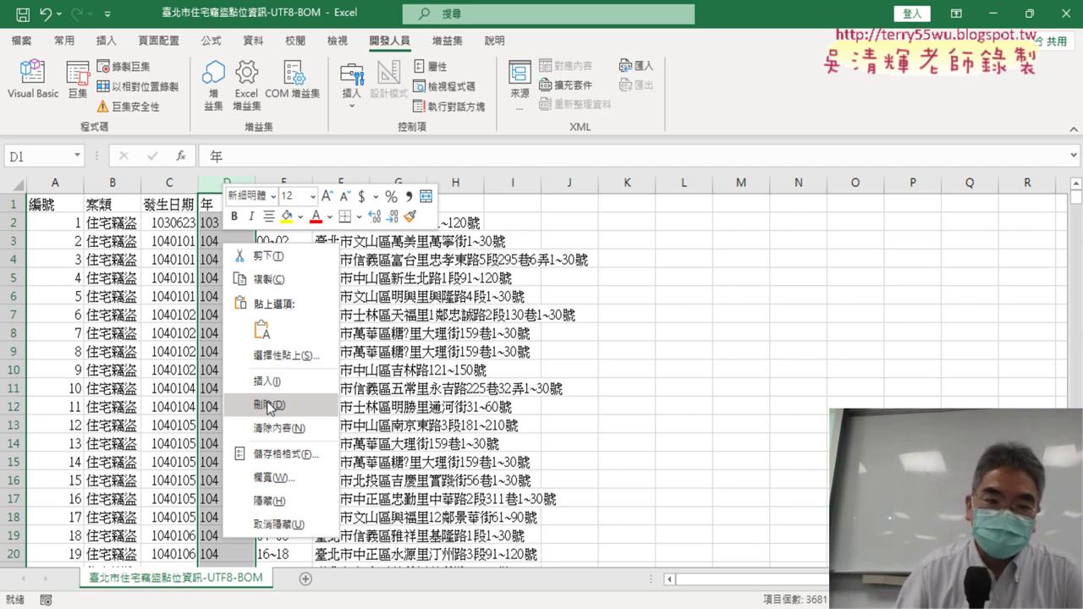
click(292, 406)
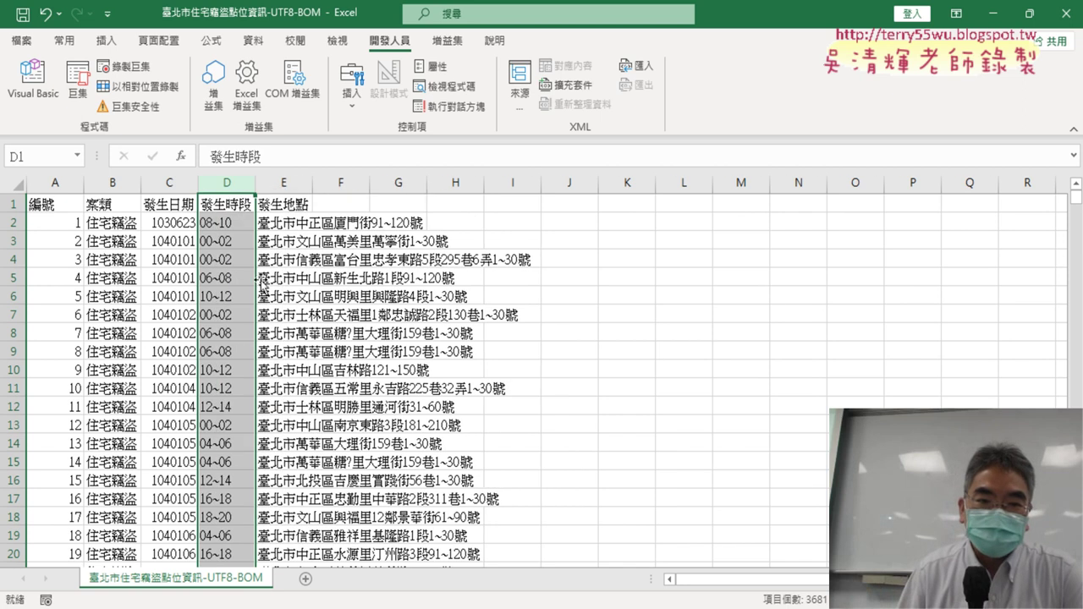
click(373, 411)
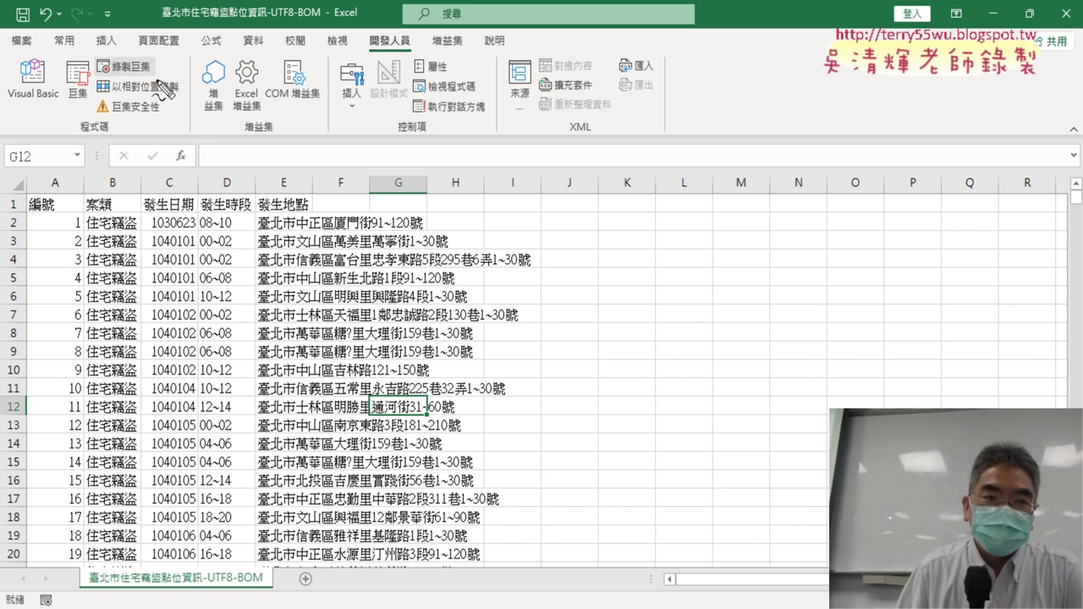
drag(174, 85, 166, 81)
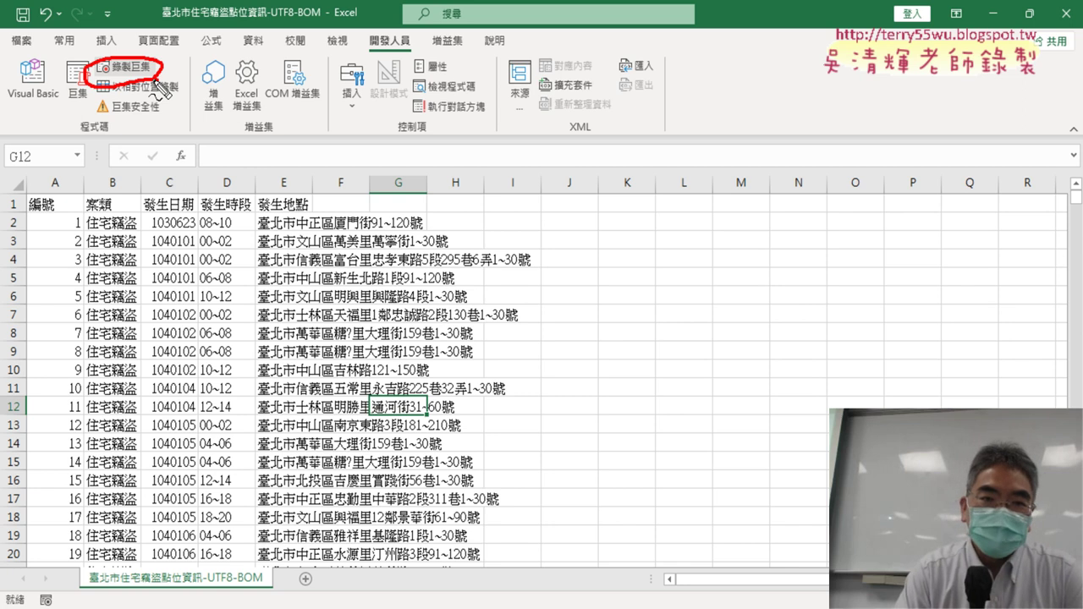
Name the new macro 插入年, keep it in This Workbook, and begin recording.
key(Escape)
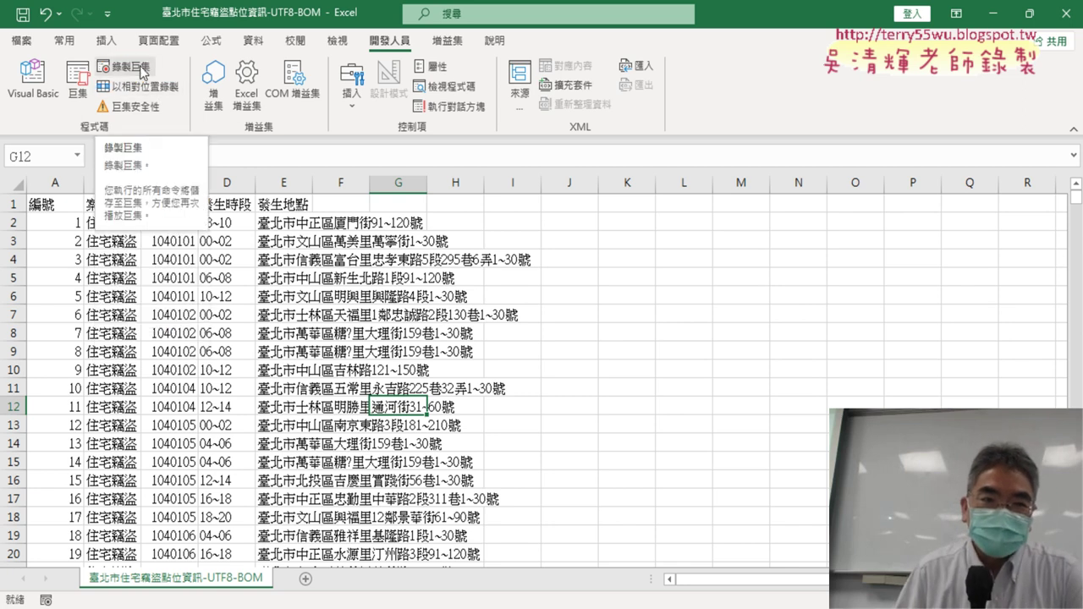
click(142, 72)
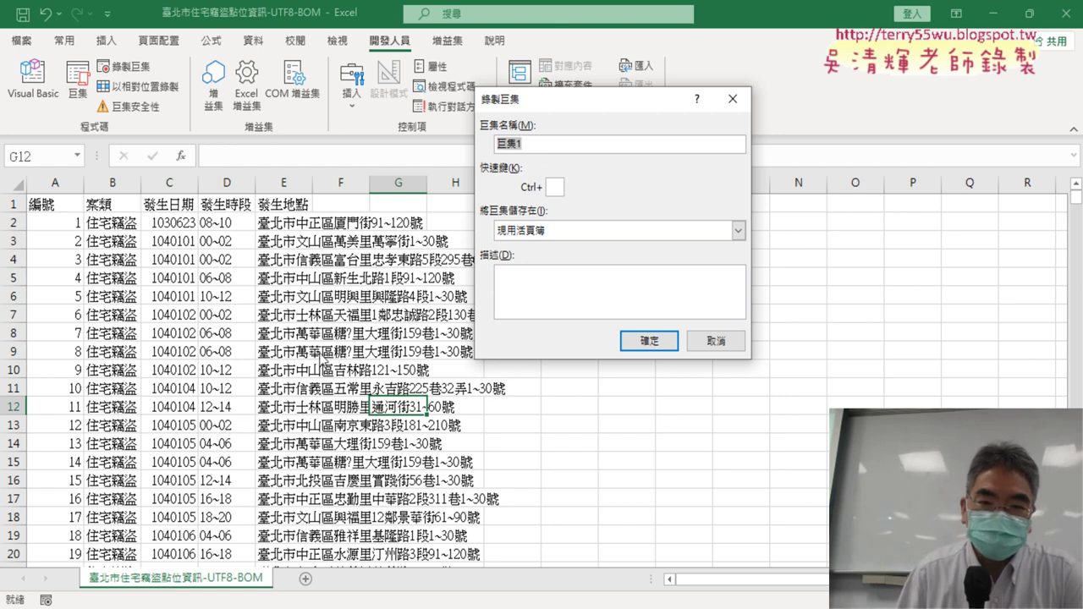
text(素)
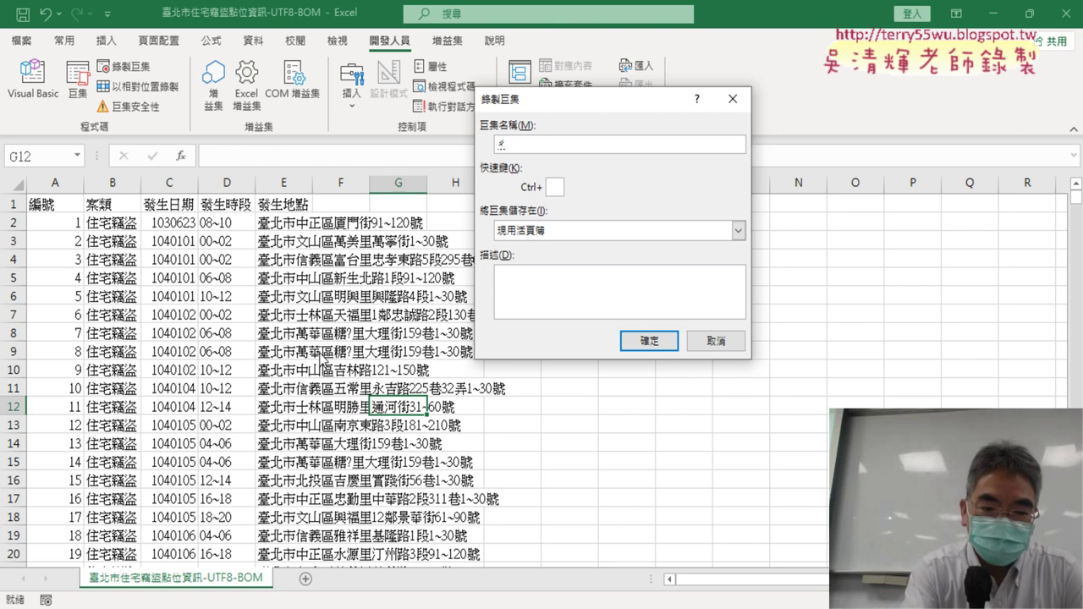
text(入ㄎ)
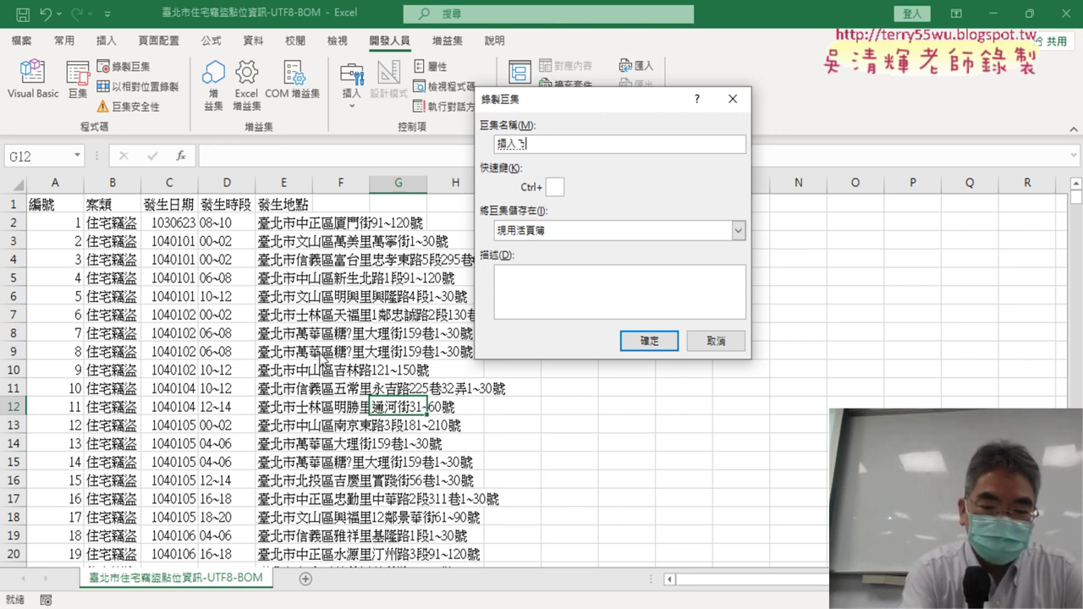
text(列)
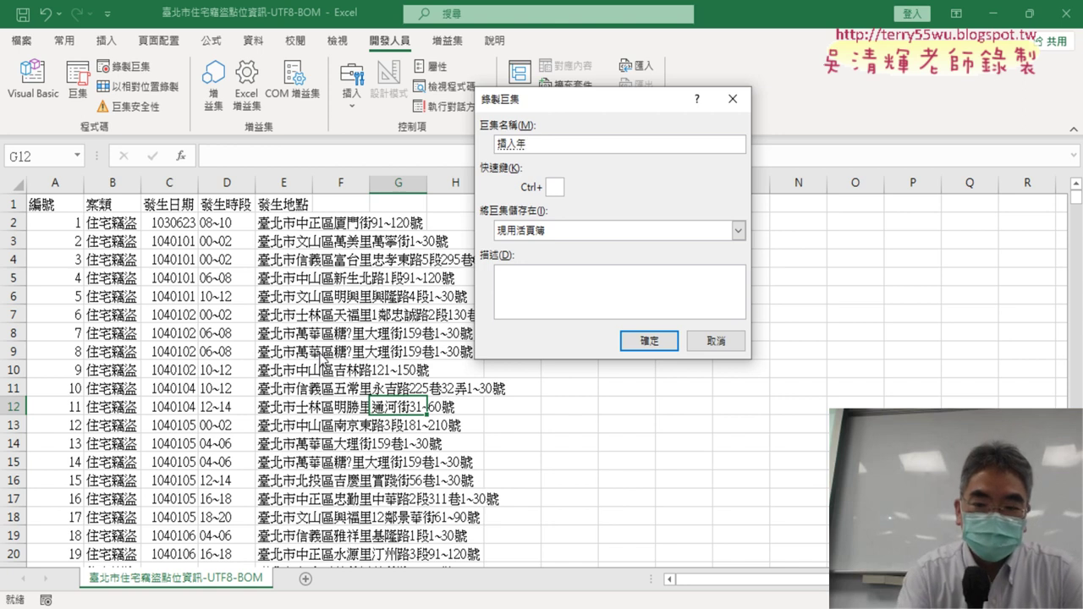
text(ㄝ)
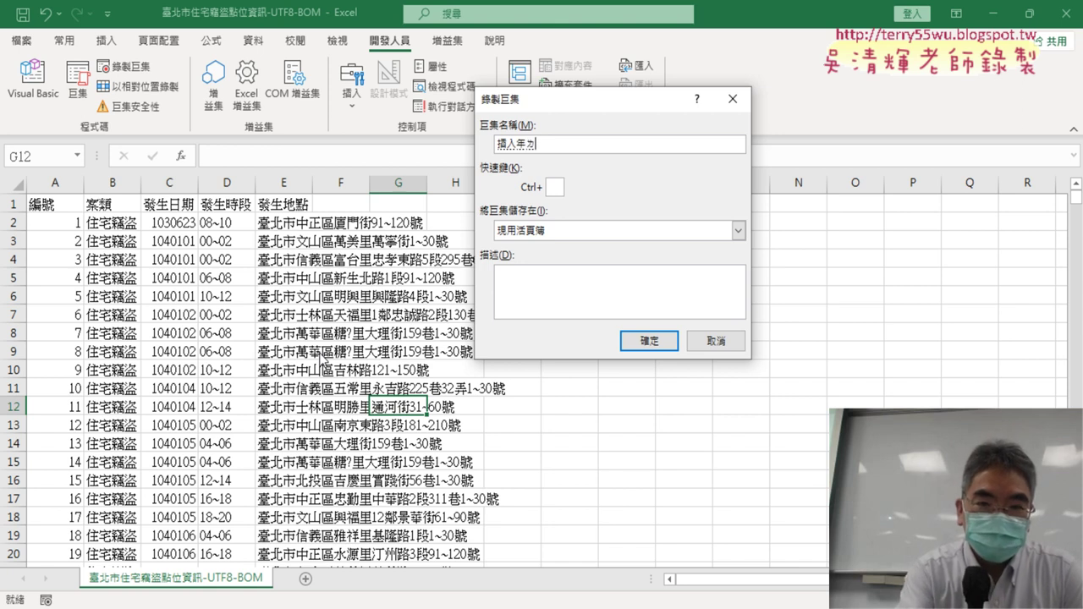
key(BackSpace)
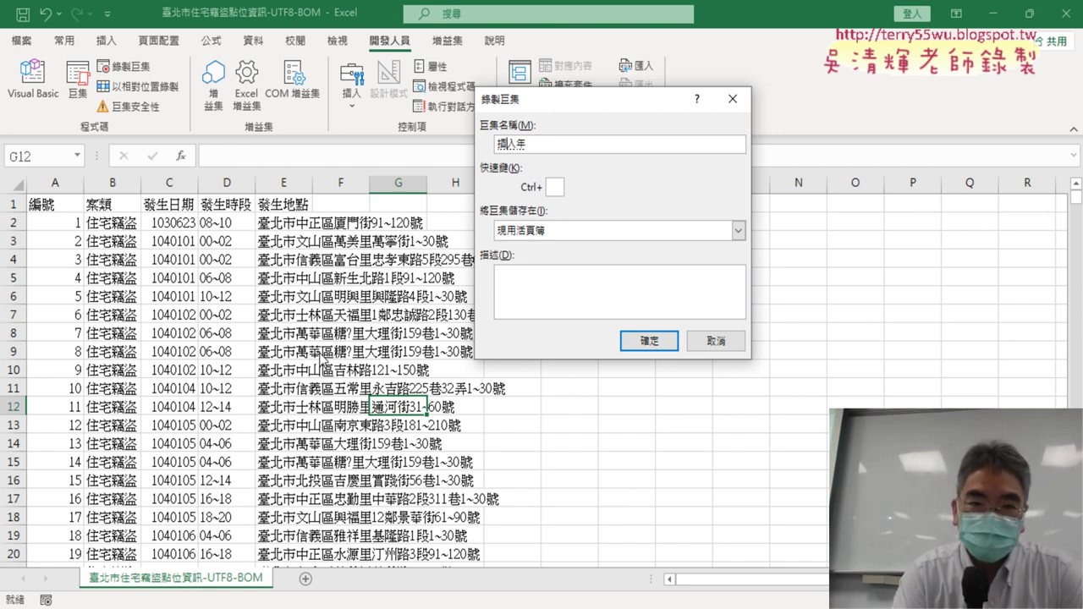
key(Home)
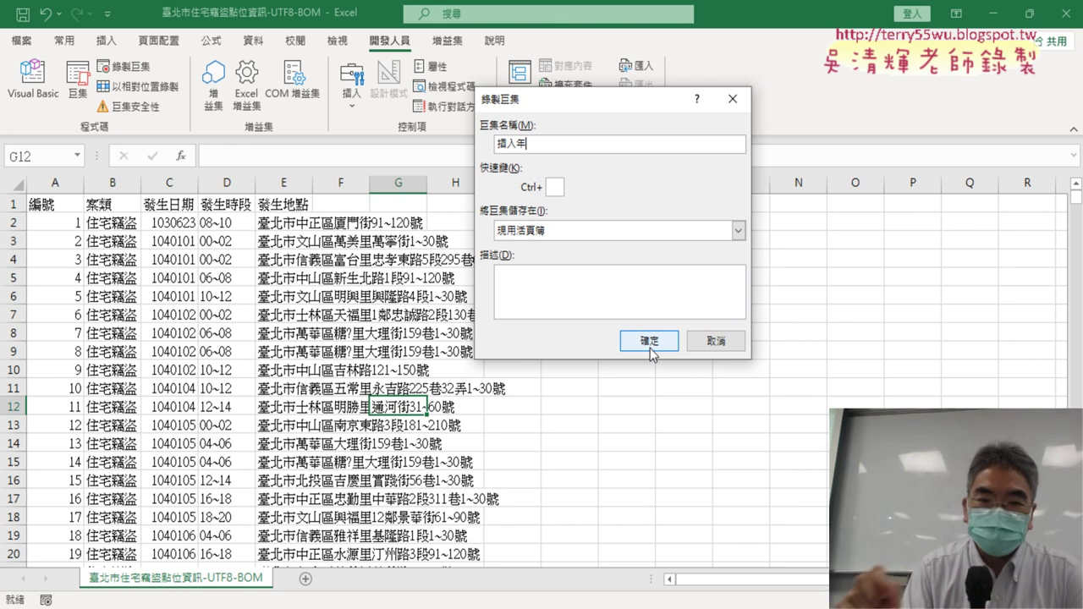
click(643, 345)
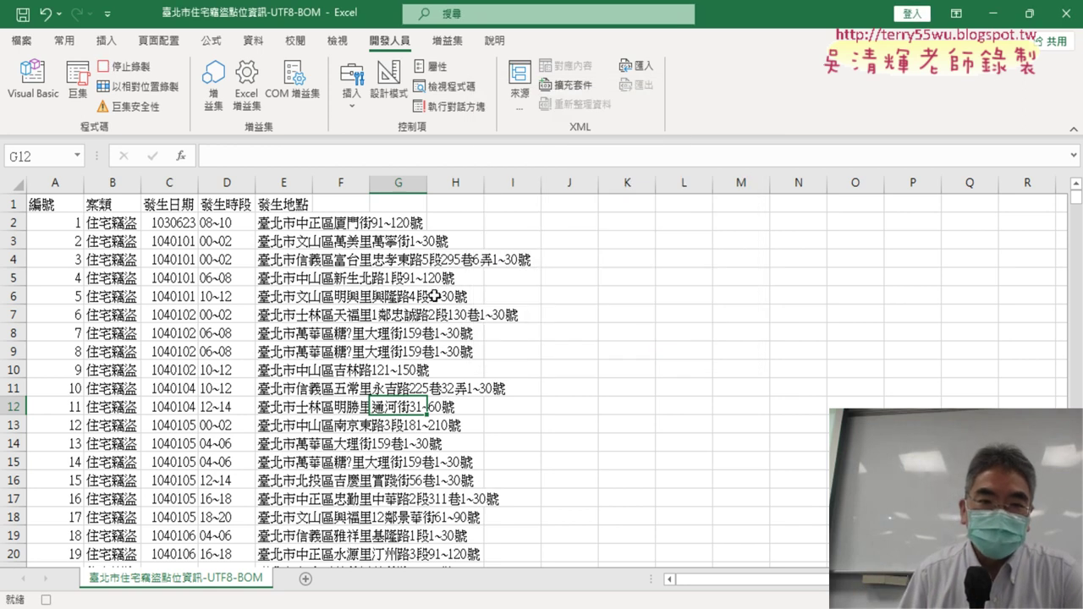
Insert a new column D before 發生時段 with the header 年.
click(227, 182)
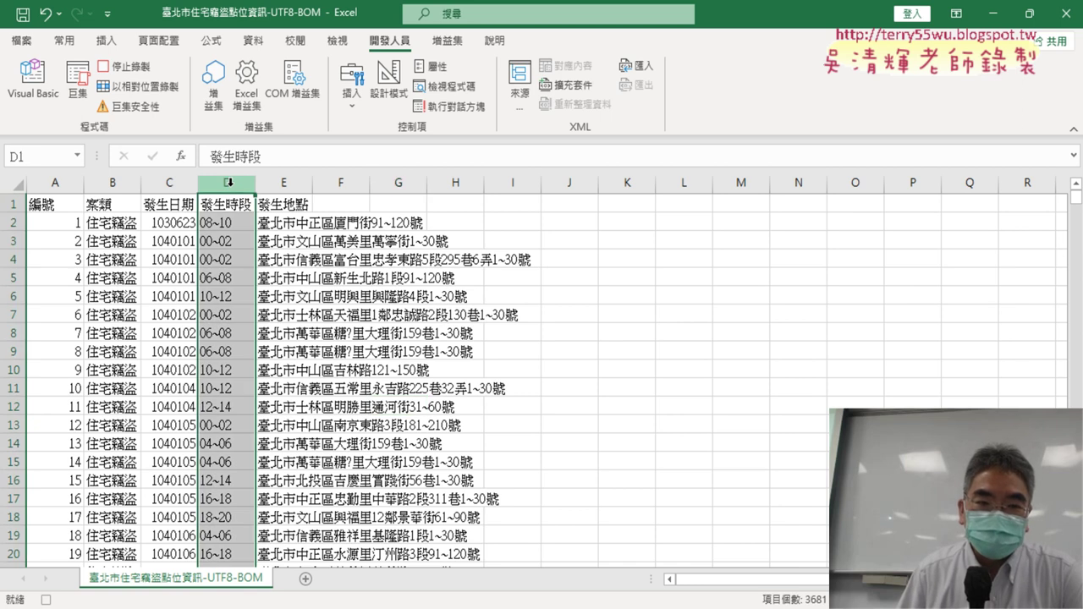
right_click(228, 182)
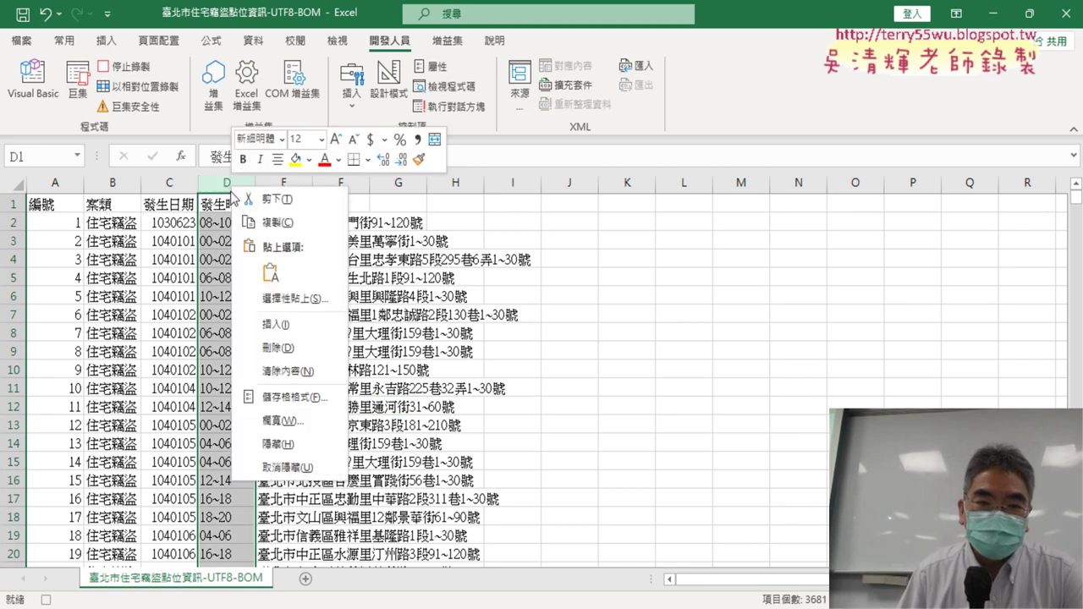
click(292, 331)
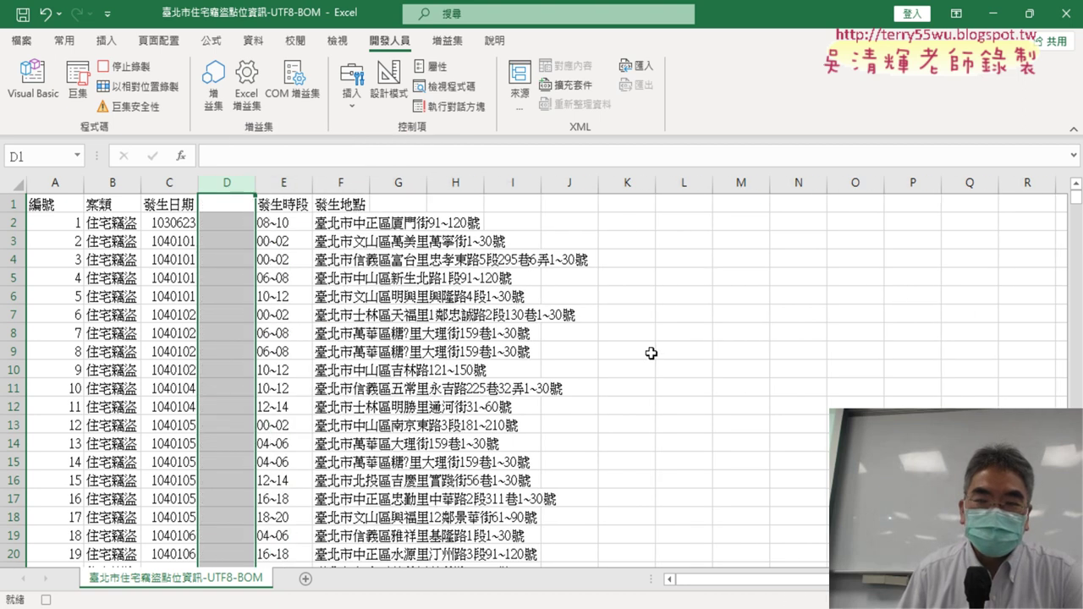
click(226, 205)
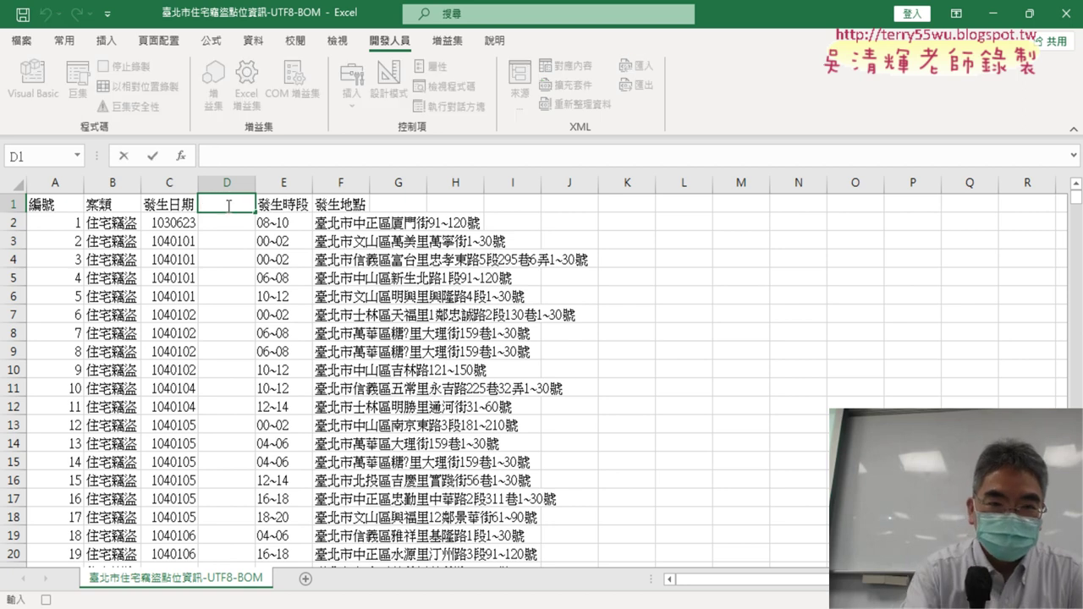
text(ㄋㄧㄢˊ)
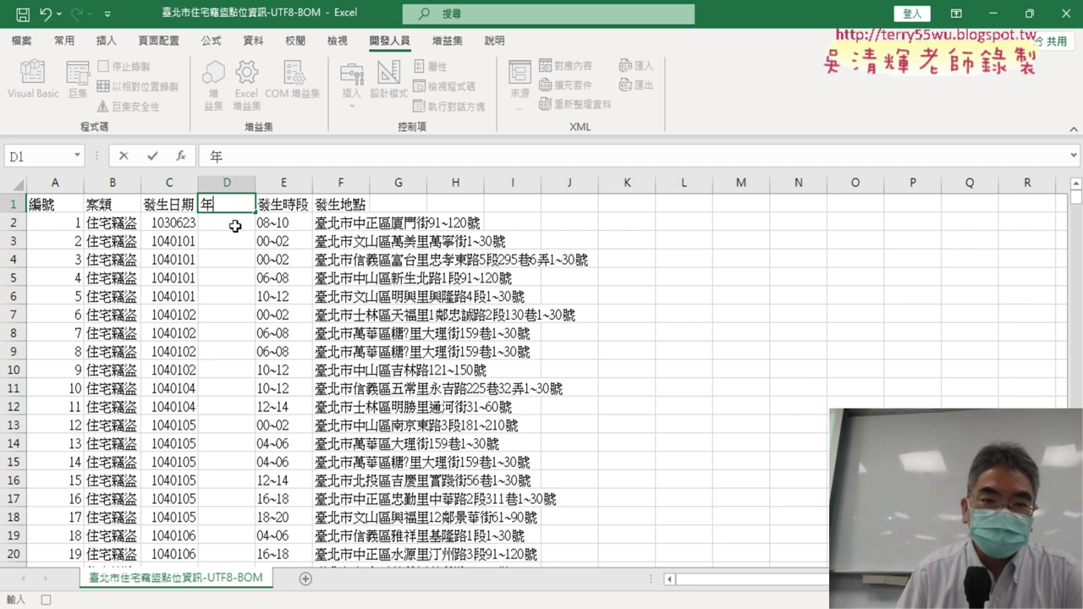
click(235, 224)
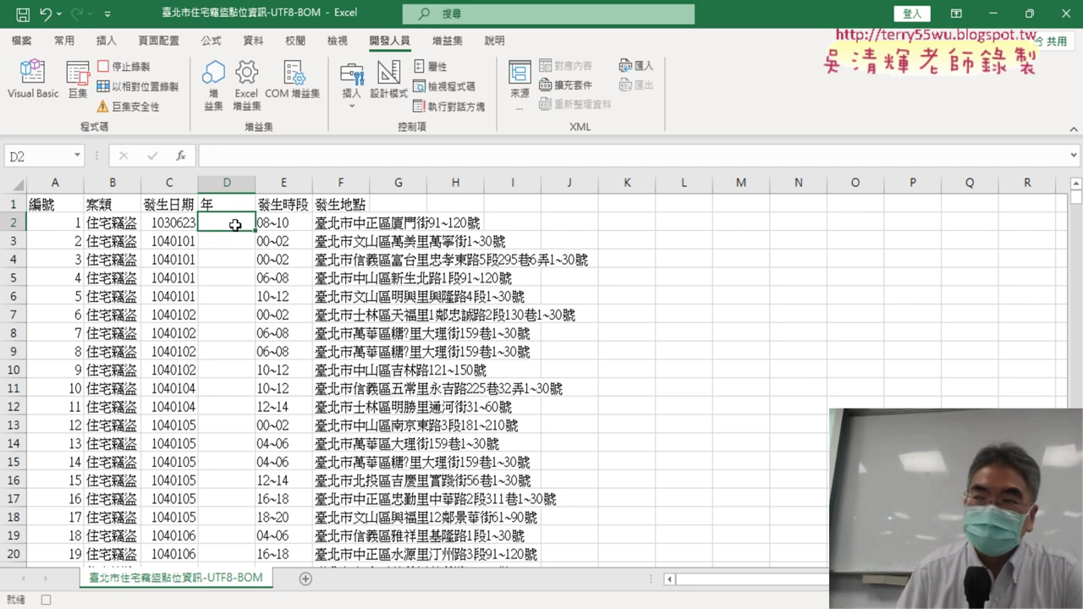
Enter =LEFT(C2,3) in D2 using the LEFT function, showing 103.
click(181, 155)
click(769, 263)
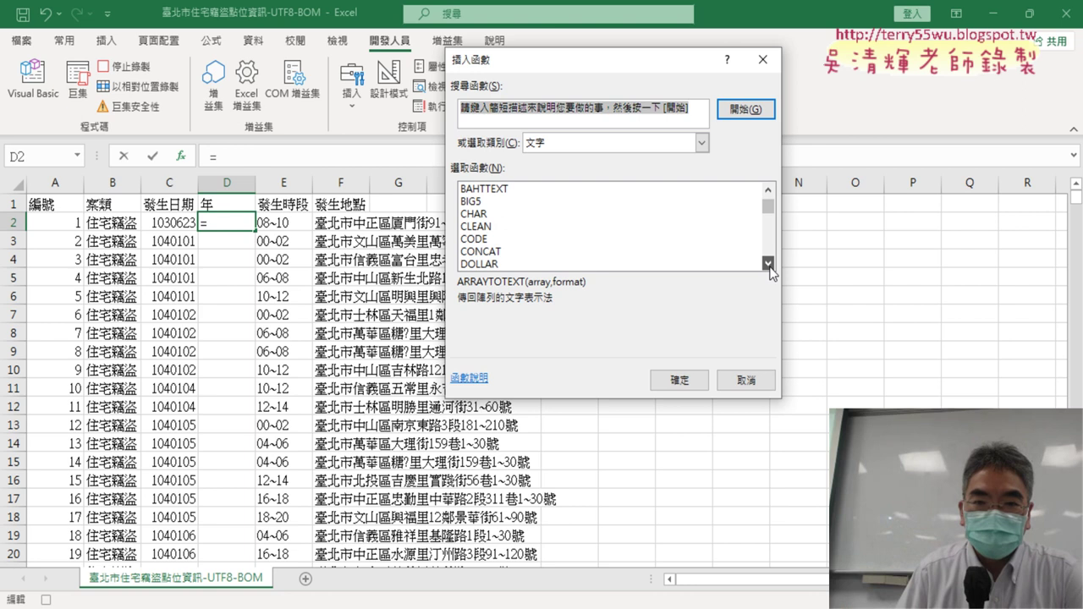
click(768, 264)
click(768, 263)
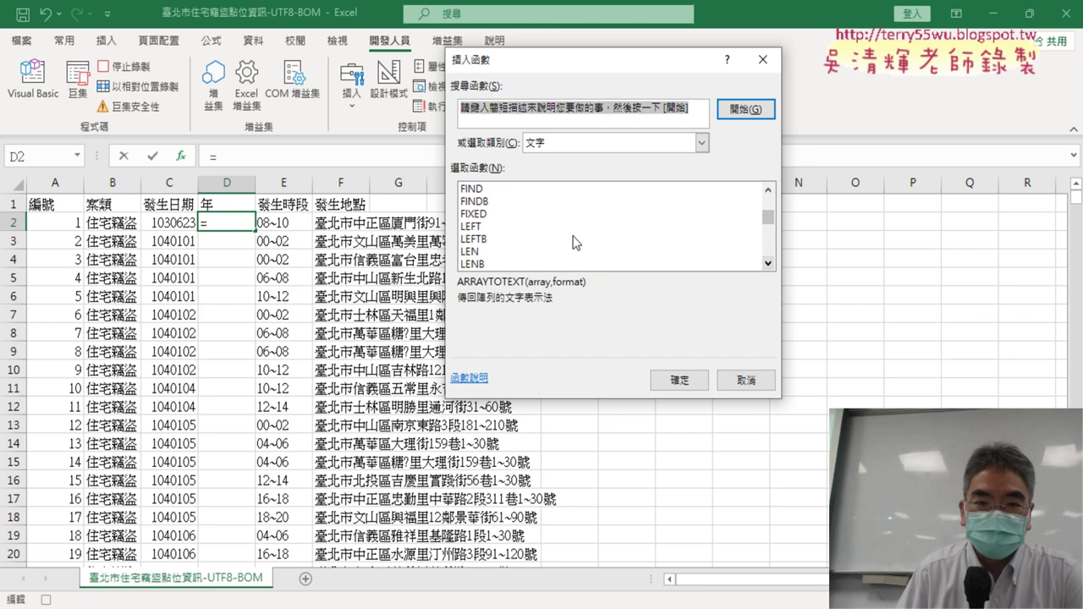
double_click(472, 225)
click(163, 222)
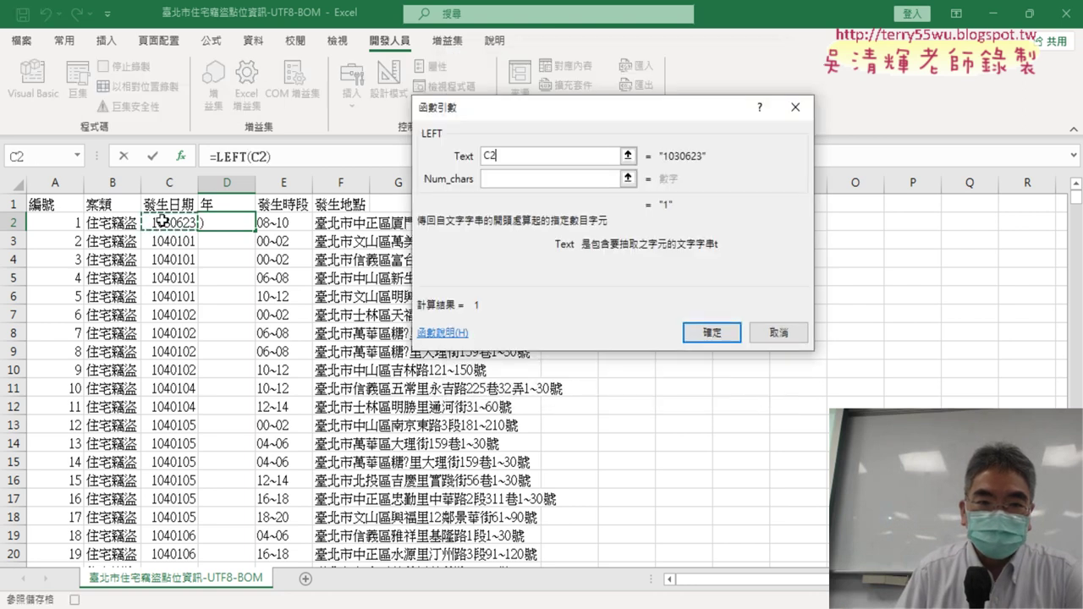
click(507, 179)
text(3)
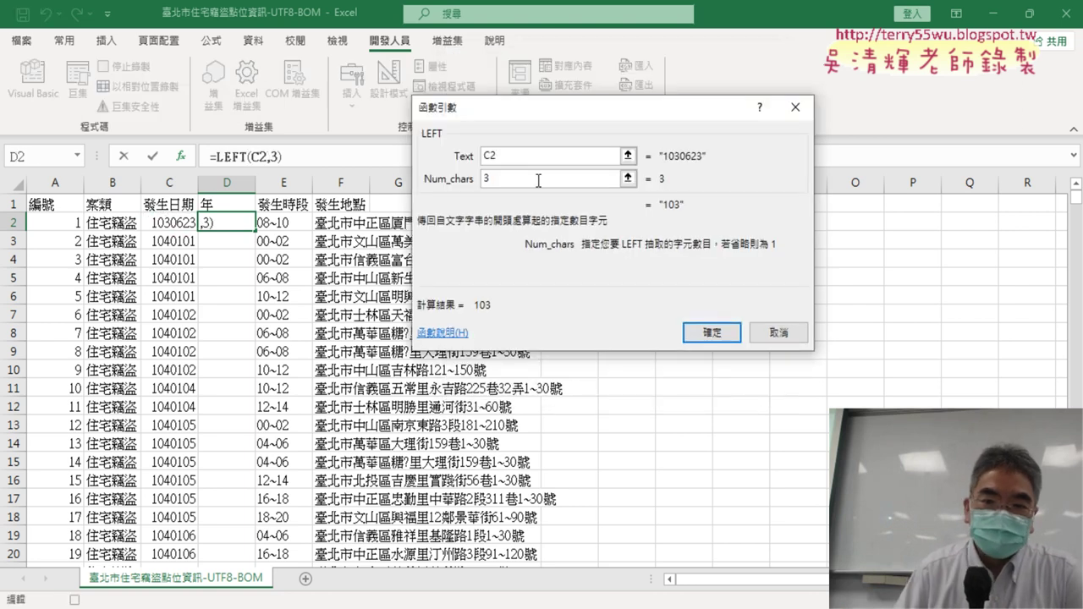
click(735, 335)
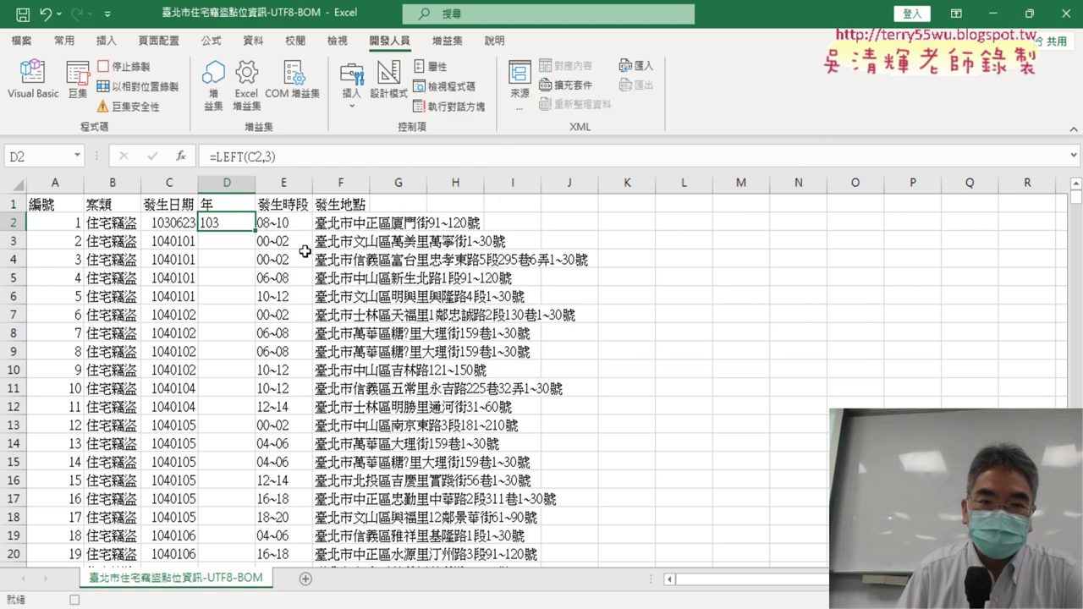
Copy D2's =LEFT(C2,3) formula down column D so later rows show 104.
double_click(256, 230)
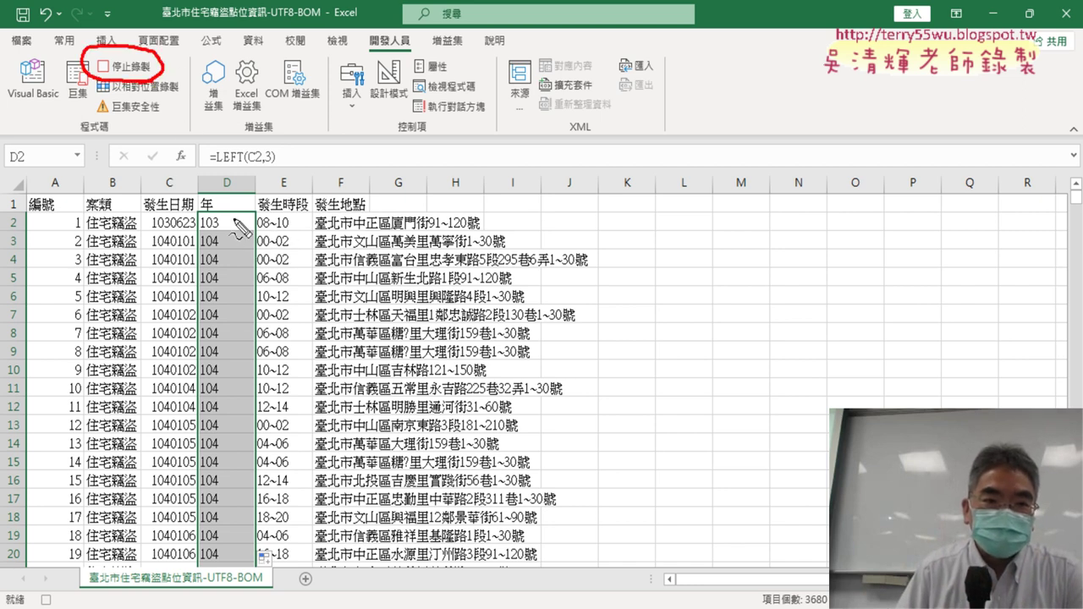
mouse_move(256, 230)
mouse_down()
mouse_move(167, 116)
mouse_move(205, 87)
mouse_up()
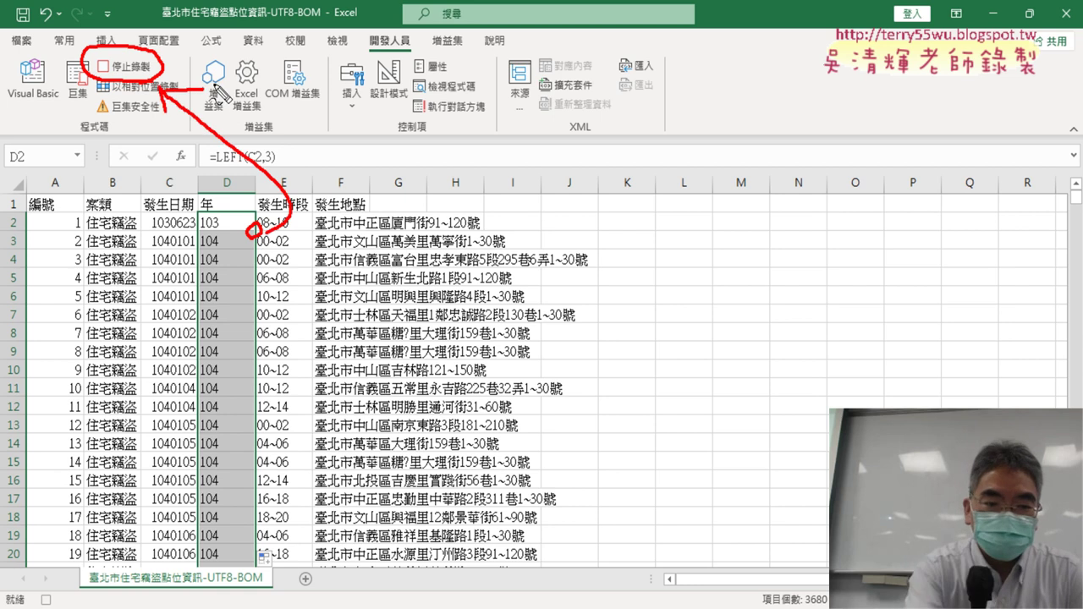
key(Escape)
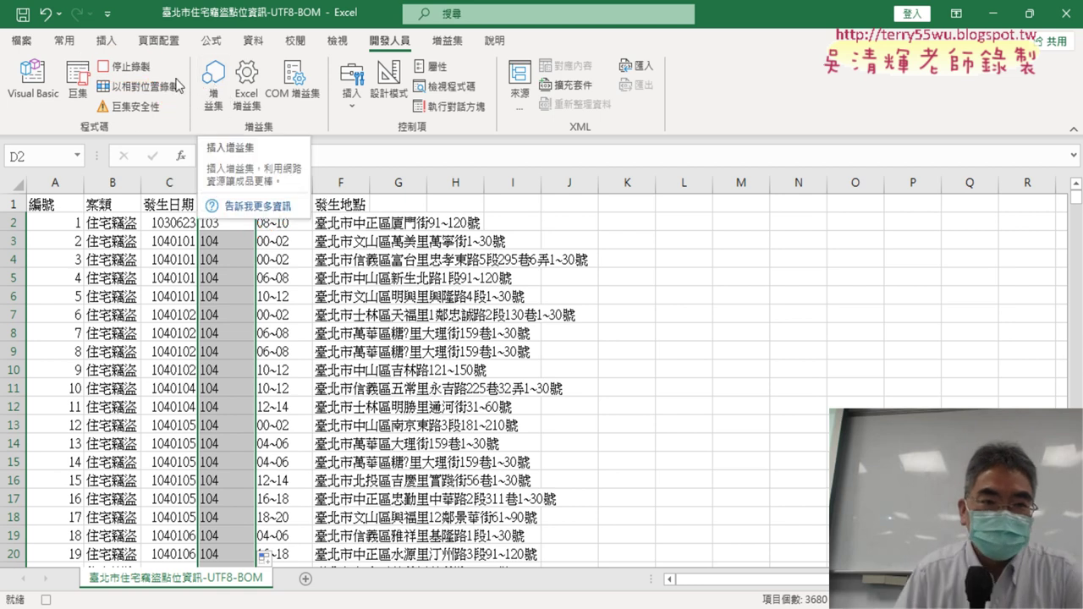
Stop recording, delete the 年 column, and run 插入年 to rebuild it.
click(148, 74)
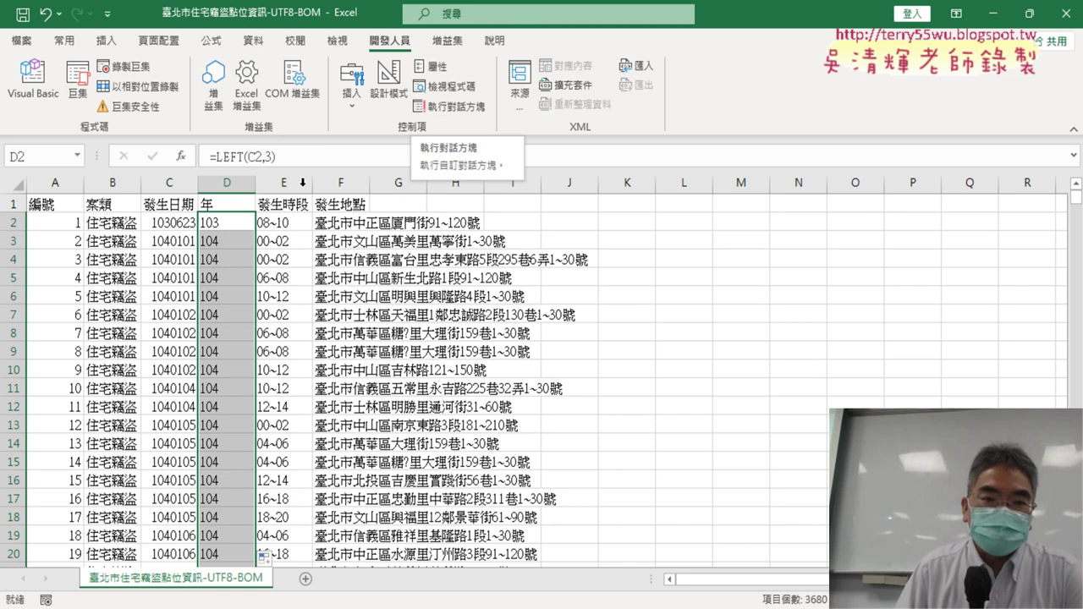
click(228, 185)
right_click(230, 239)
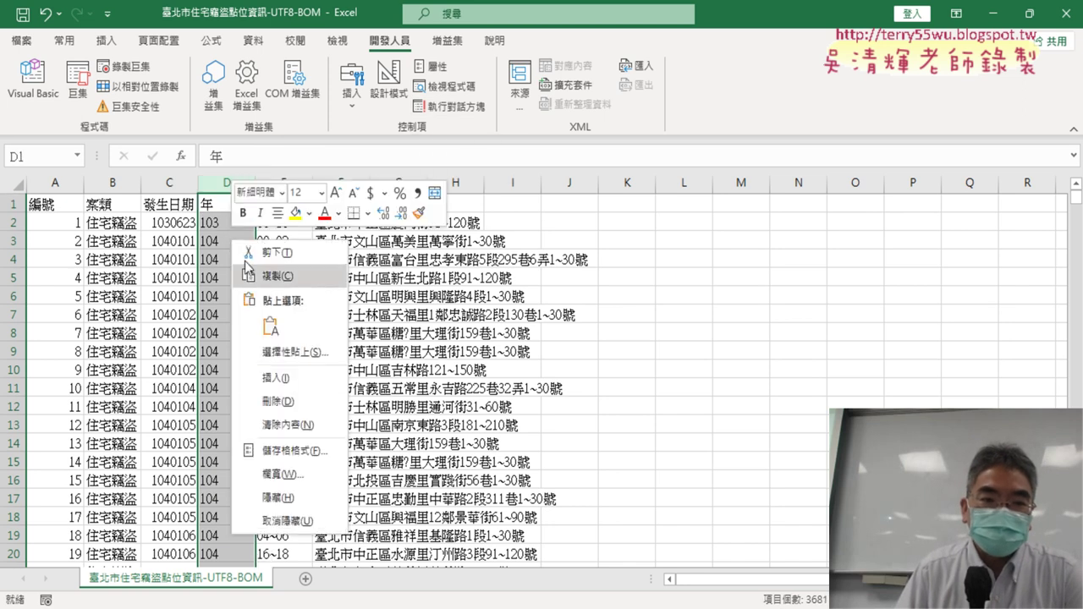
click(282, 402)
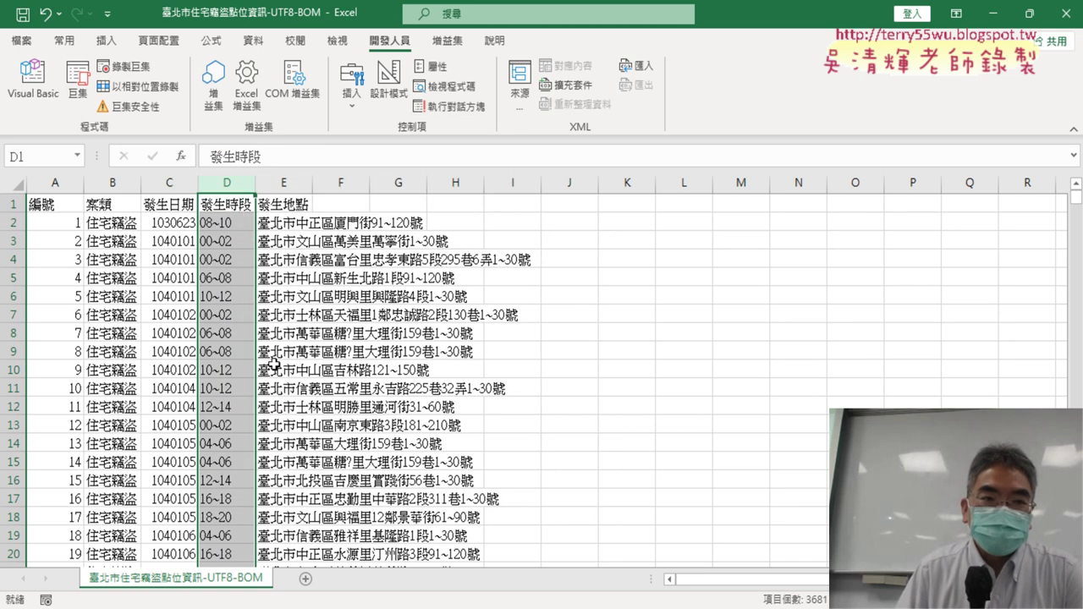
click(80, 82)
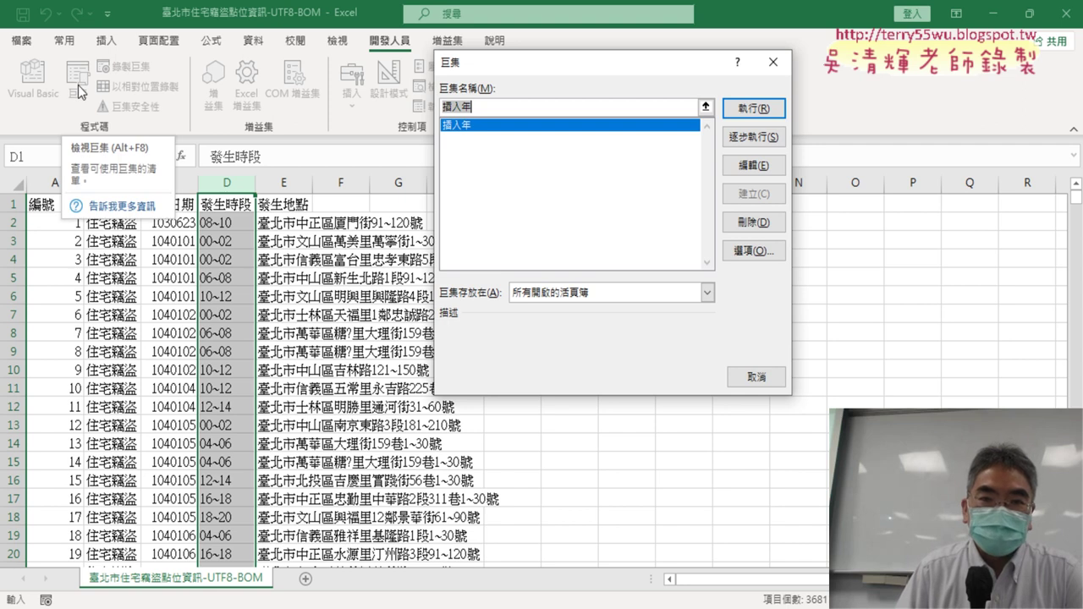
click(478, 131)
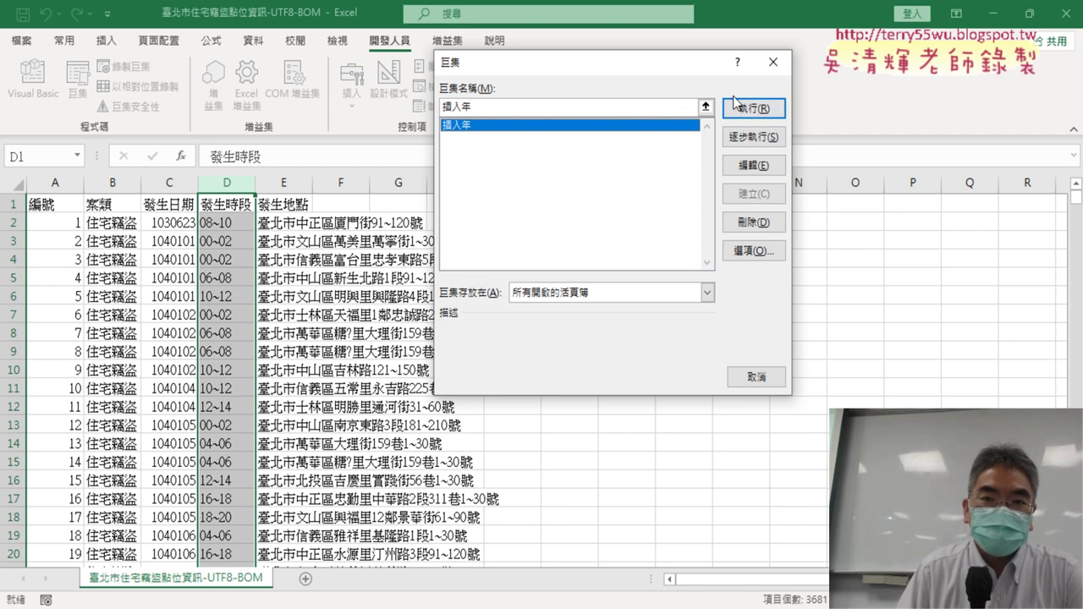
drag(643, 78, 631, 114)
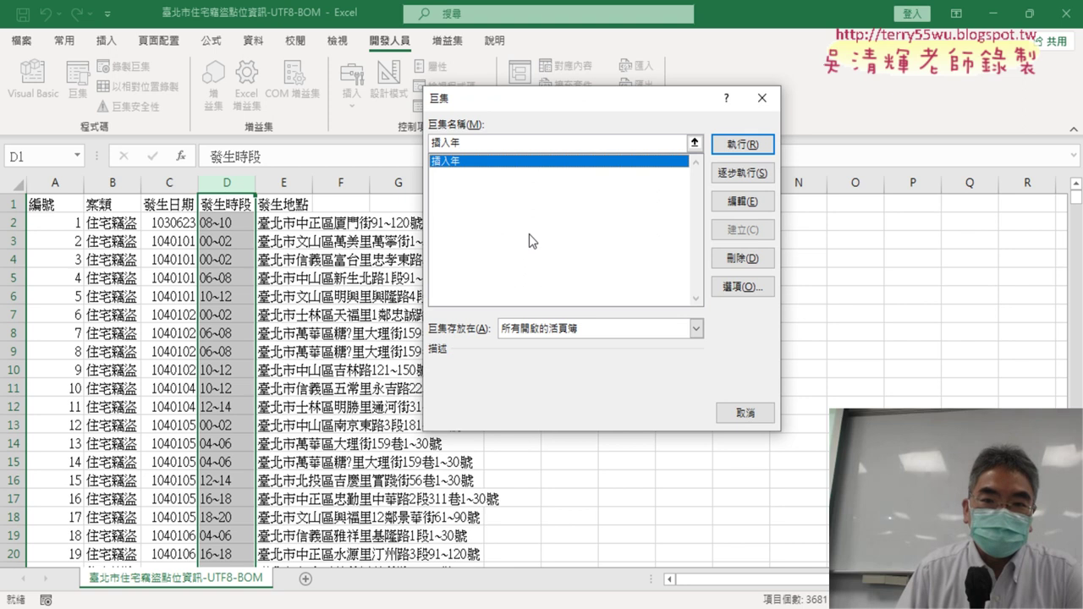
click(742, 145)
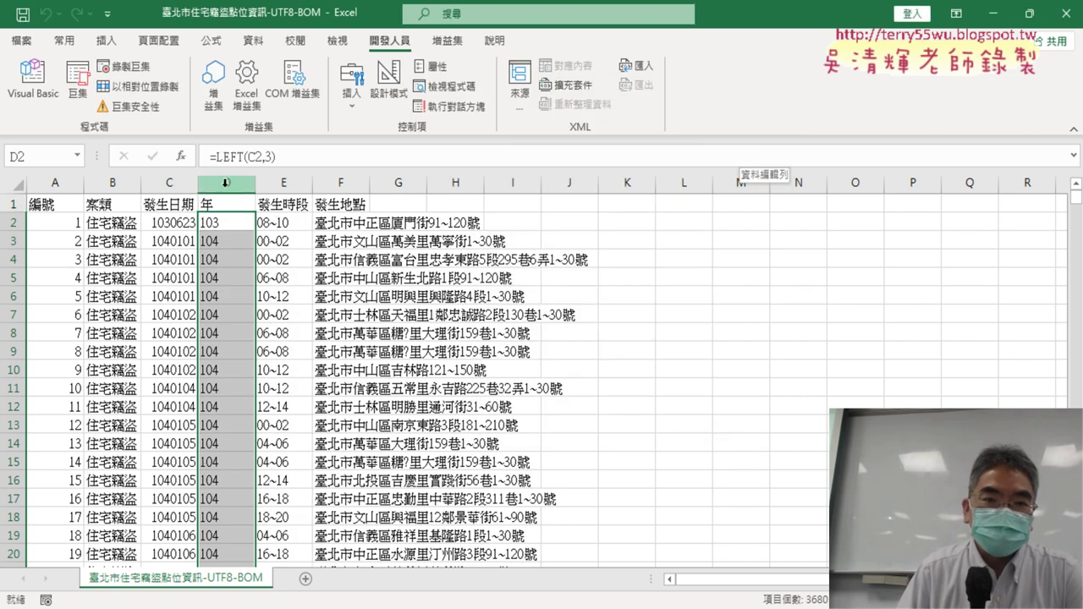
Delete the 年 column again and rerun the 插入年 macro.
click(241, 176)
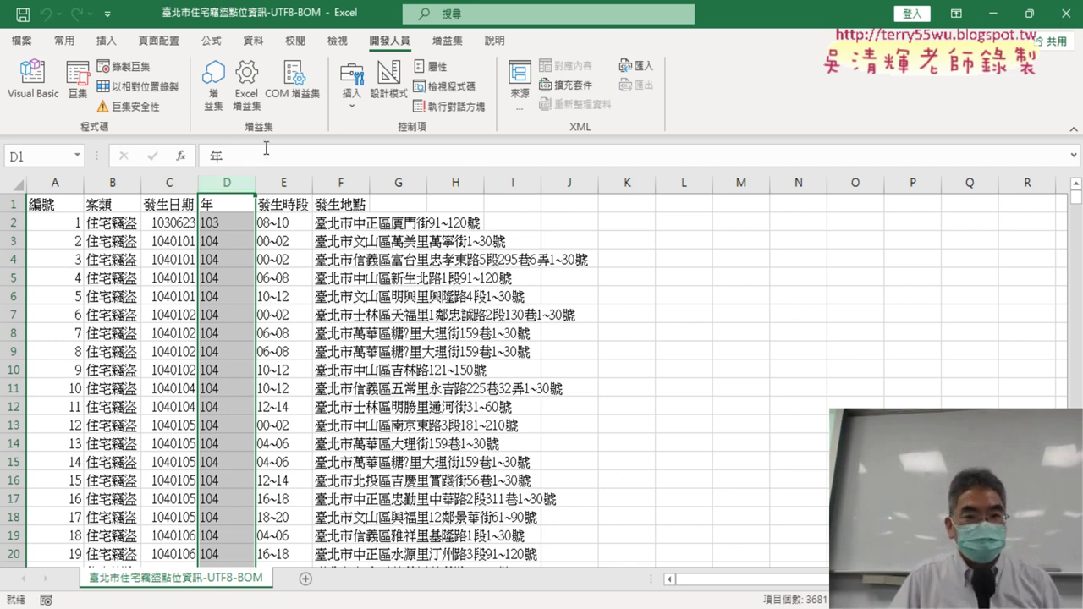
right_click(226, 188)
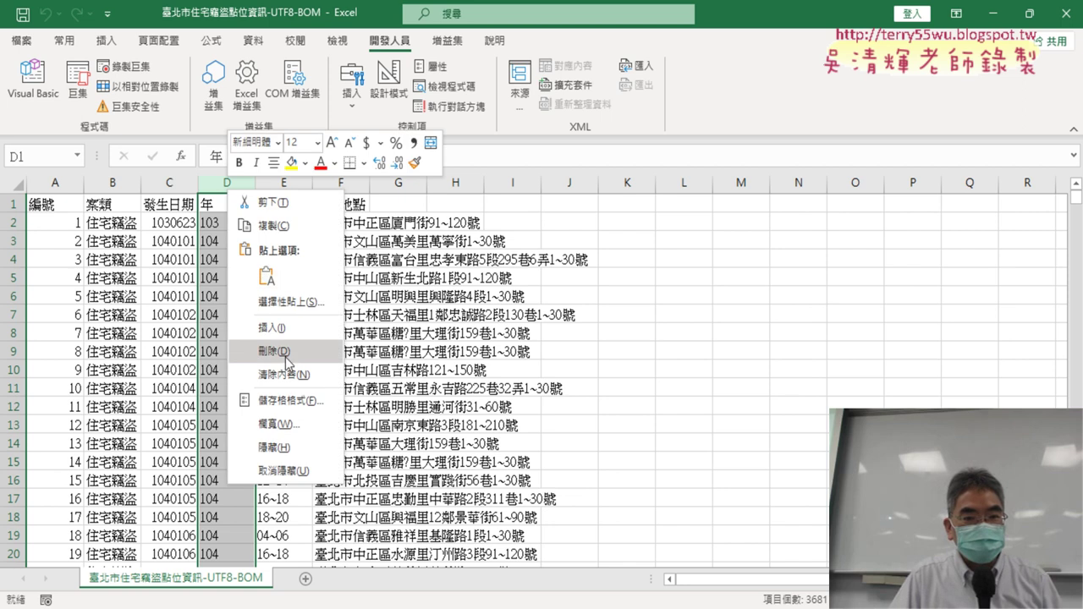
click(286, 352)
click(77, 84)
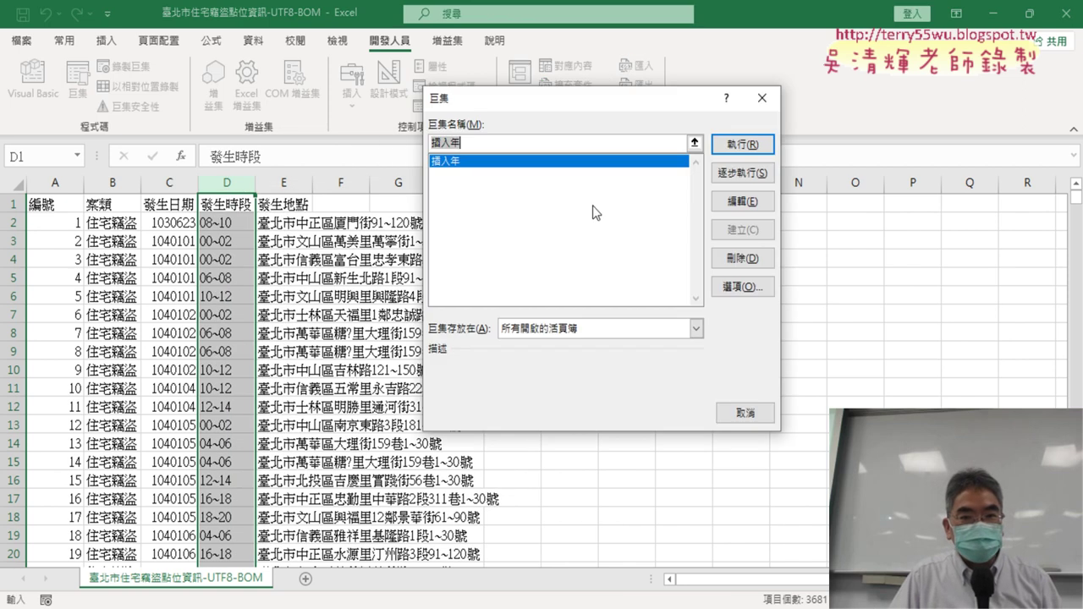
click(742, 144)
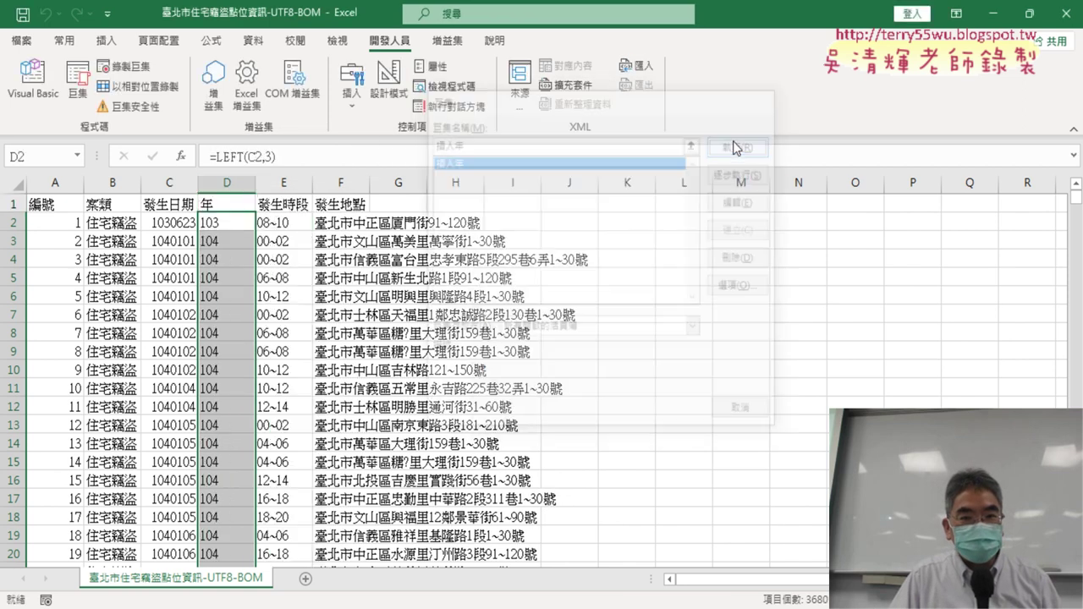
Autofit column F so the 發生地點 addresses fit.
click(238, 192)
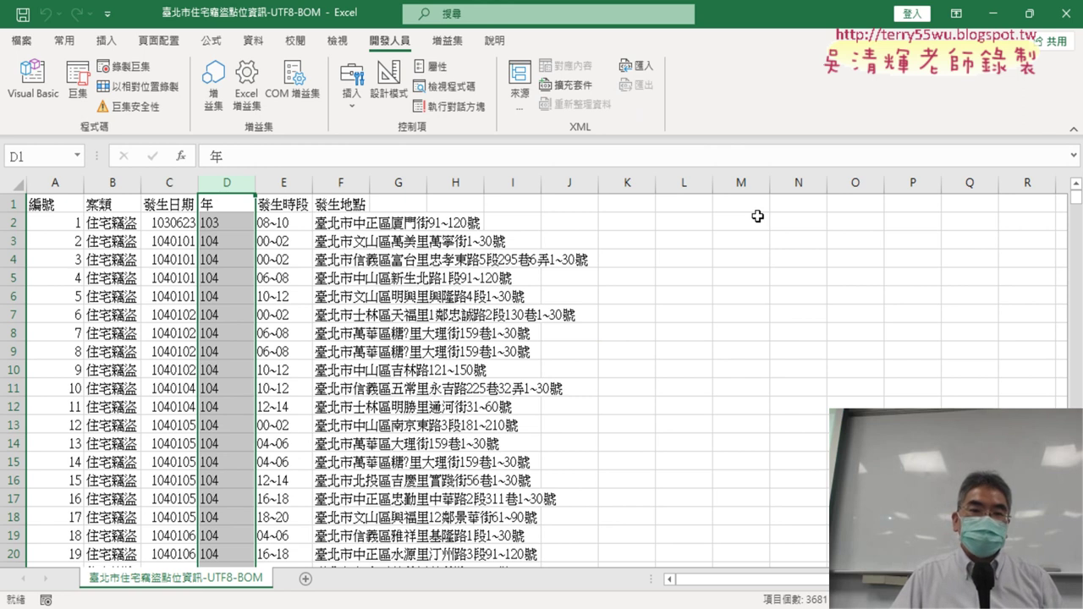
double_click(369, 182)
click(721, 206)
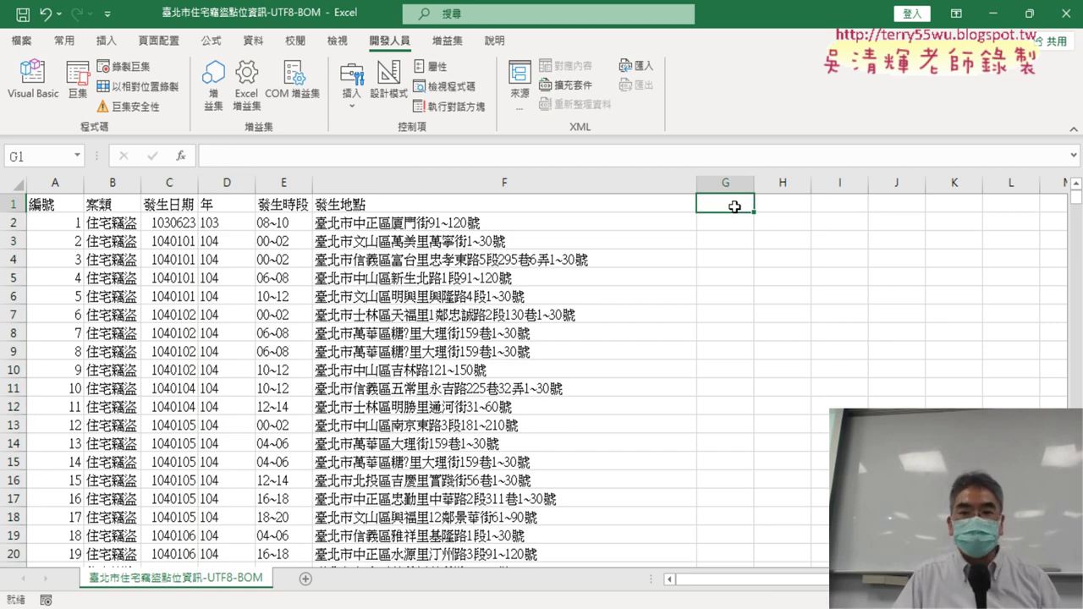
Delete column D (年) and start a new macro recording, defaulting to 巨集2.
click(800, 204)
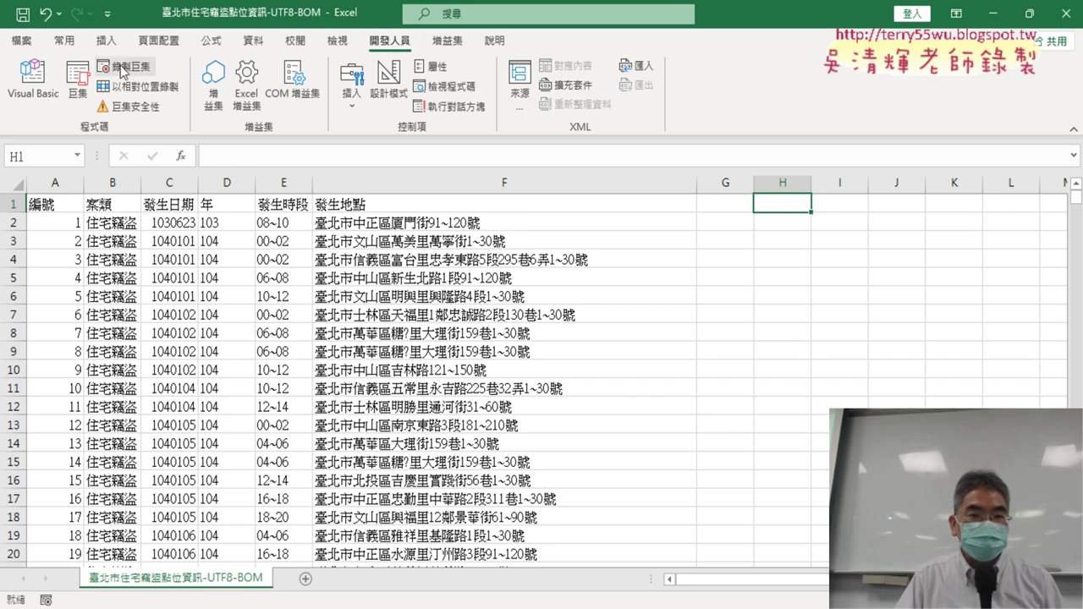
click(223, 185)
right_click(241, 277)
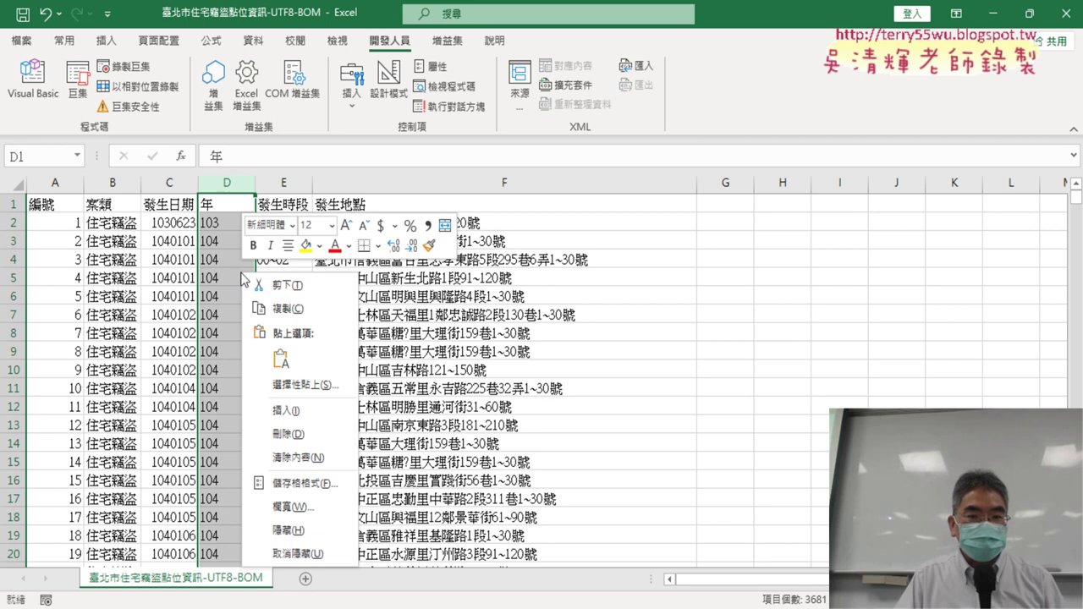
click(287, 433)
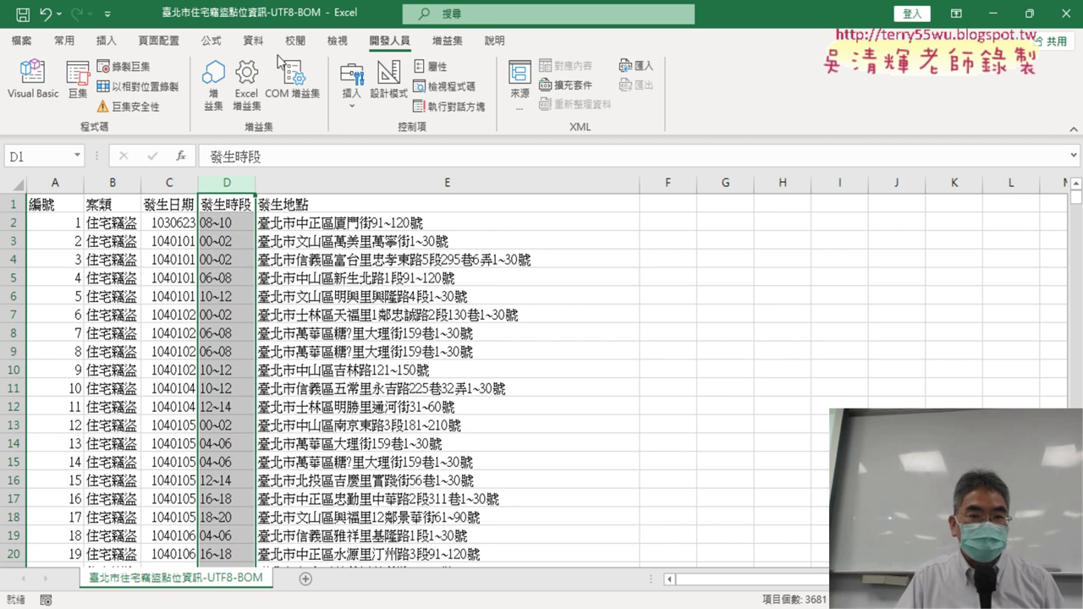
click(142, 71)
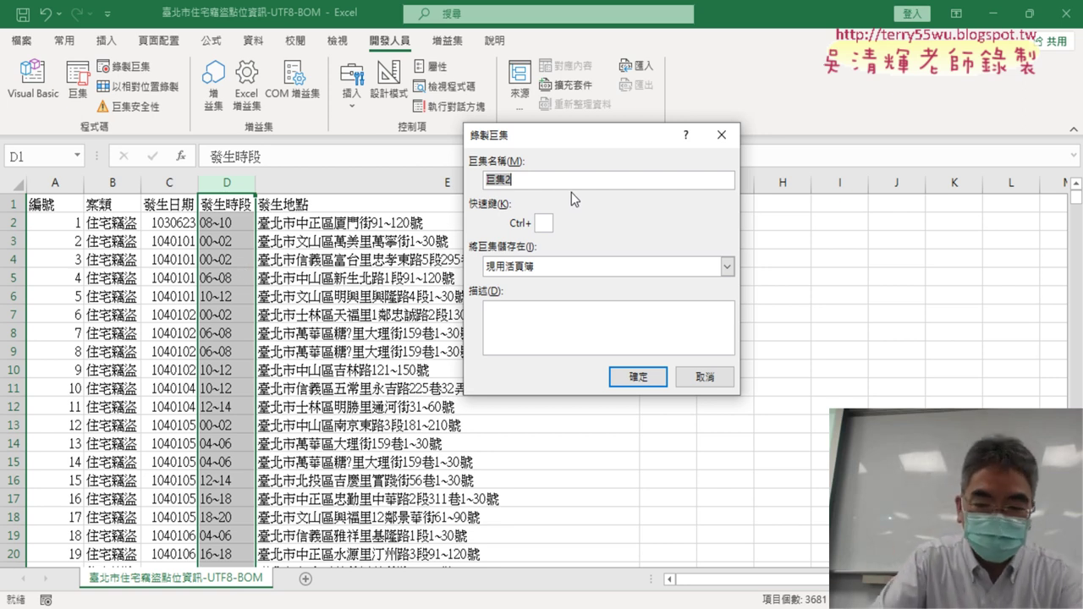
Start recording a macro named 插入年 that replaces the old one, then stop recording immediately.
text(善ㄖㄨ)
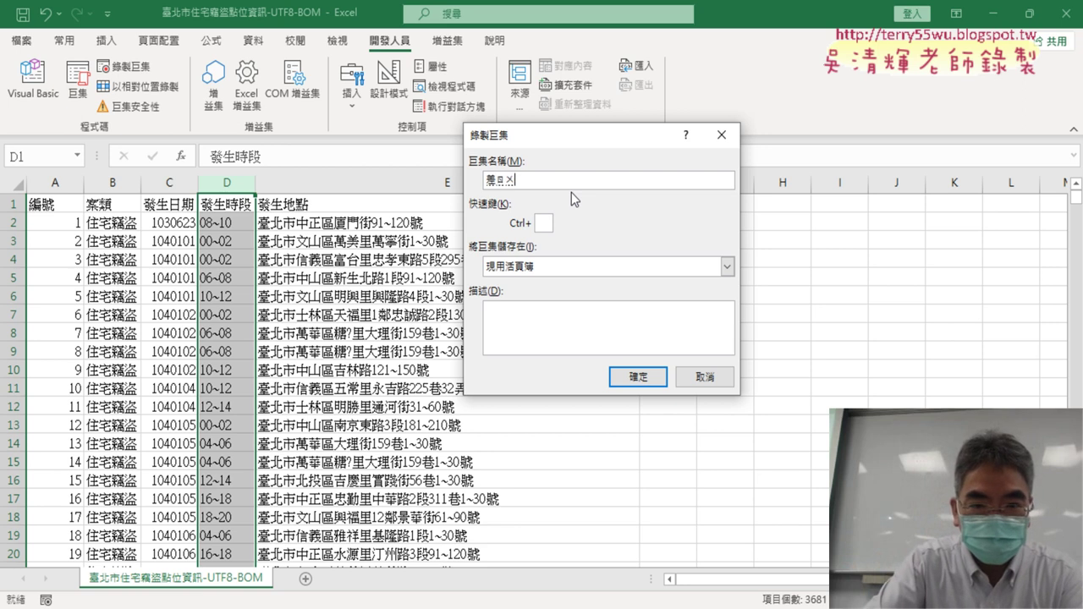
text(插入ㄋㄧㄢ6)
key(Return)
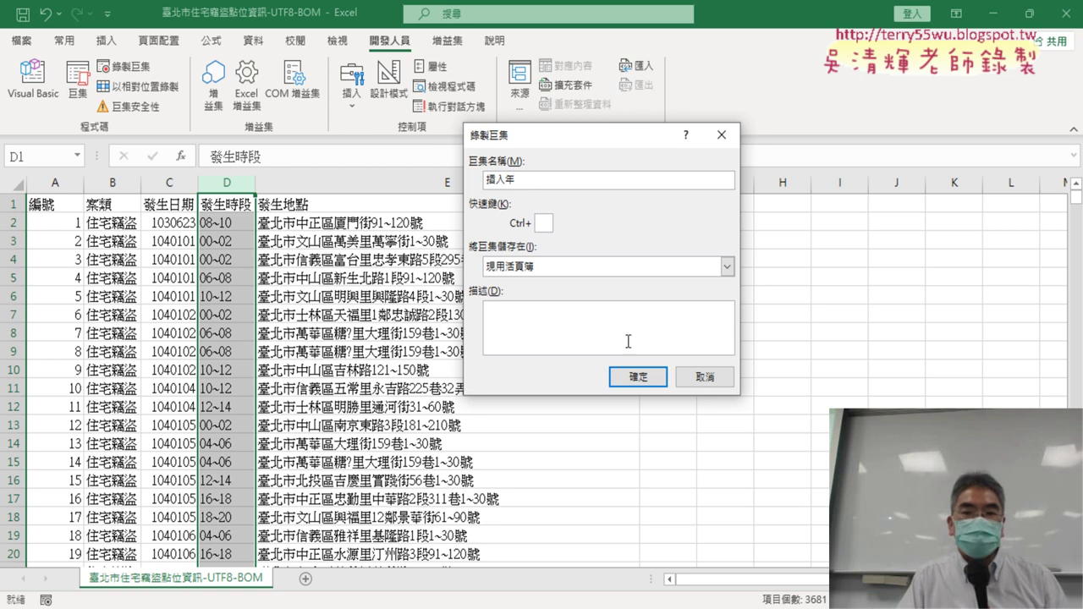
click(646, 383)
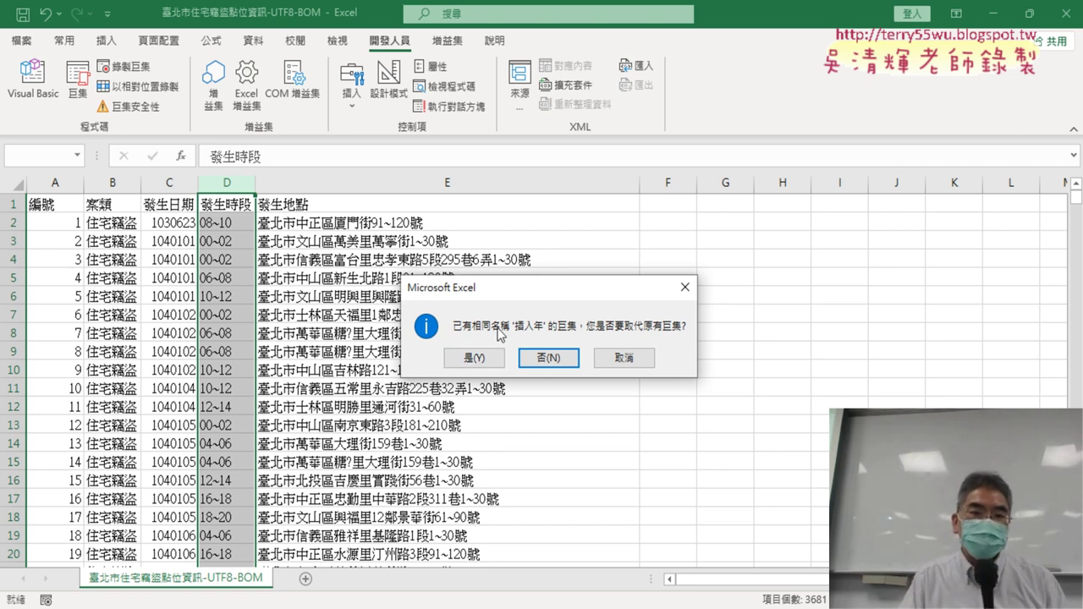
click(474, 358)
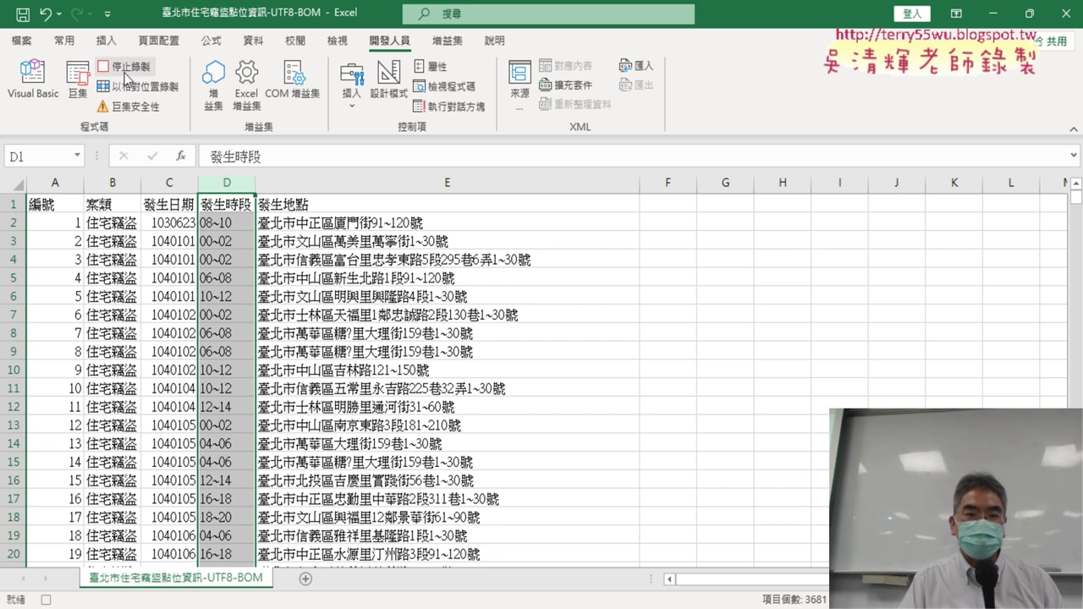
click(124, 72)
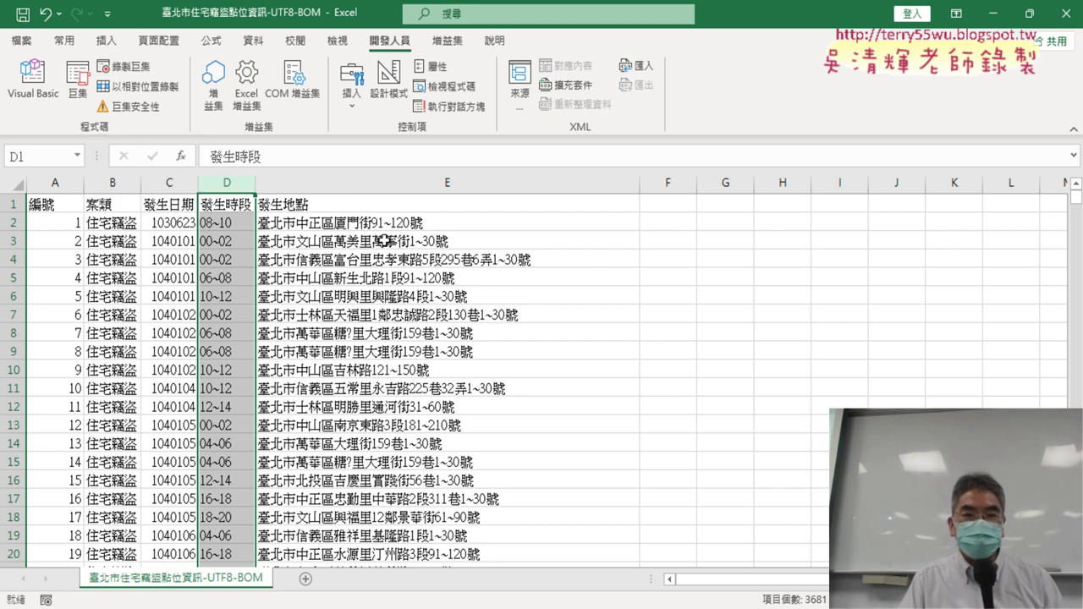
Begin recording a new 插入年 macro, agreeing to overwrite the existing macro of that name.
click(588, 258)
click(213, 183)
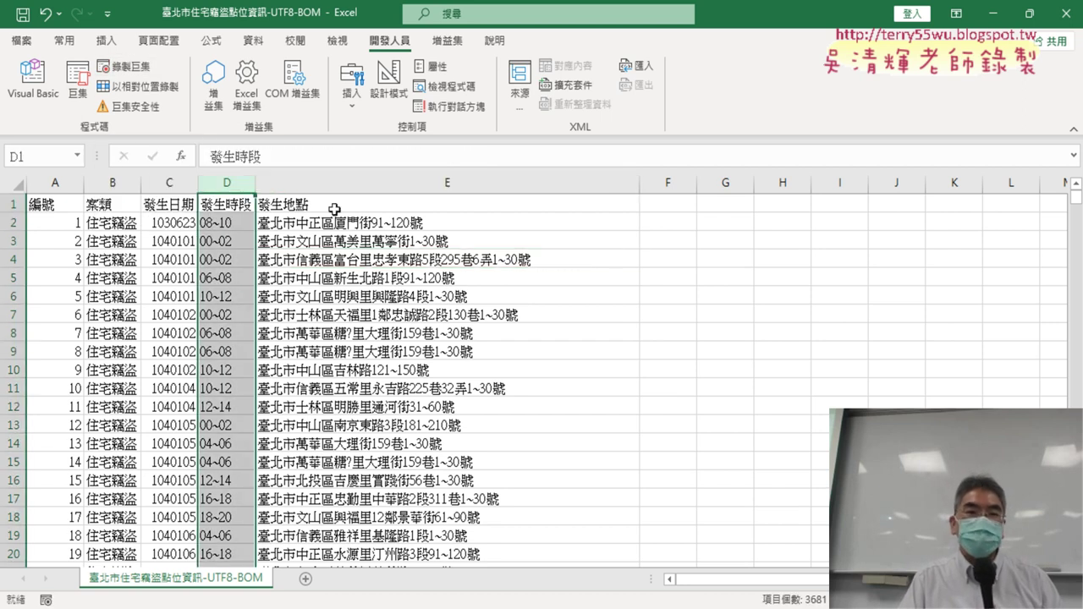
click(503, 263)
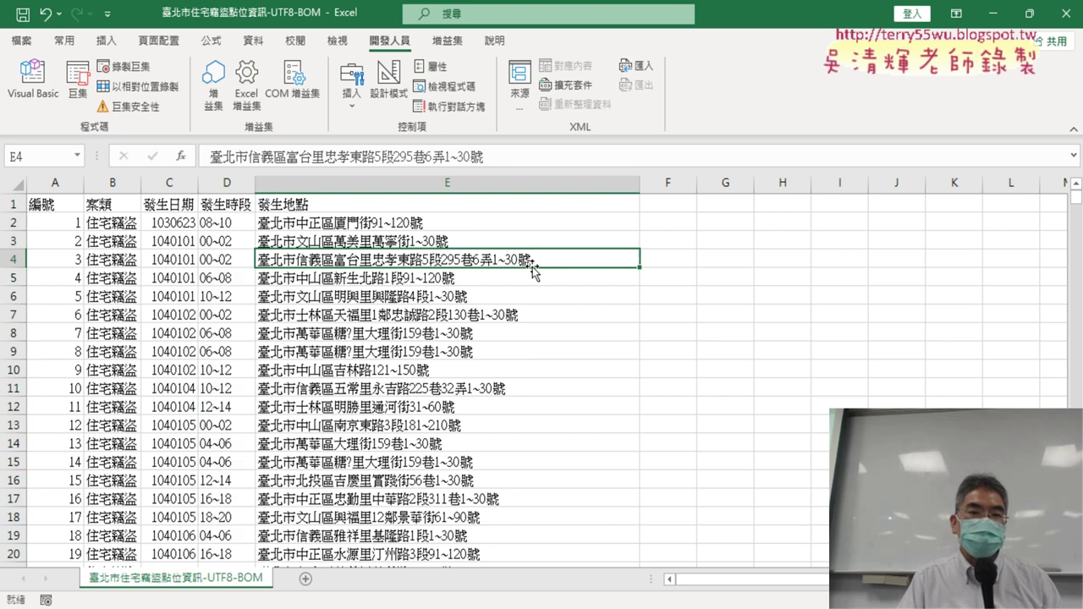
click(120, 66)
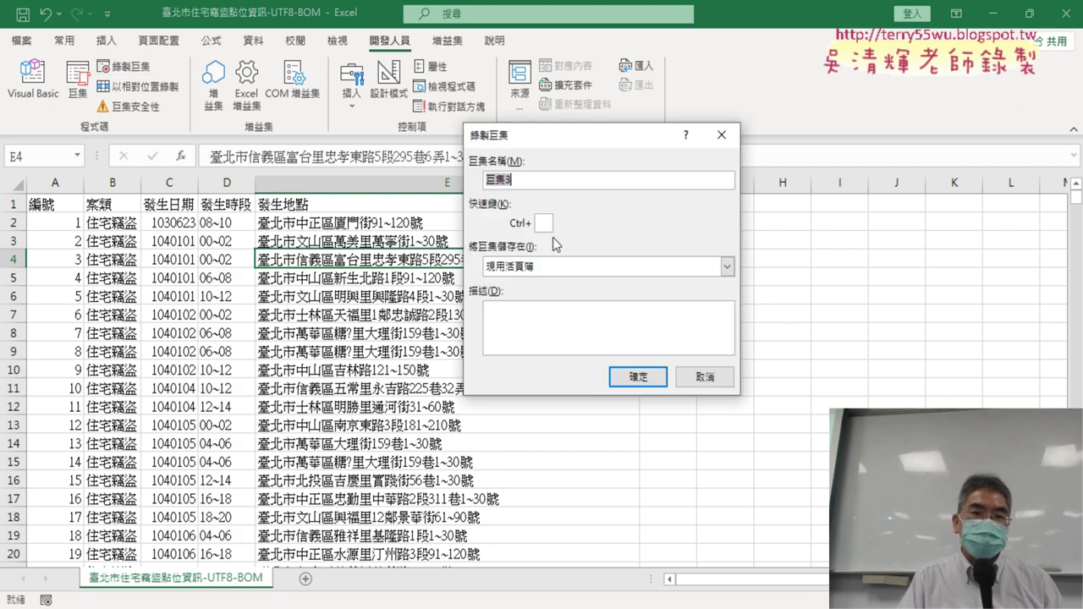
text(ㄊ)
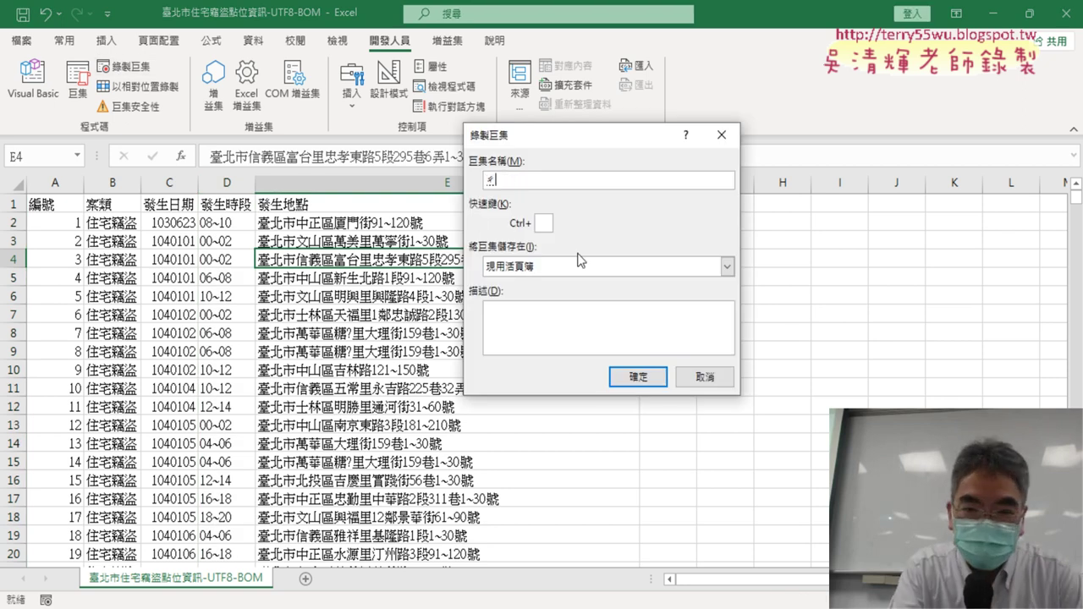
text(ㄚ)
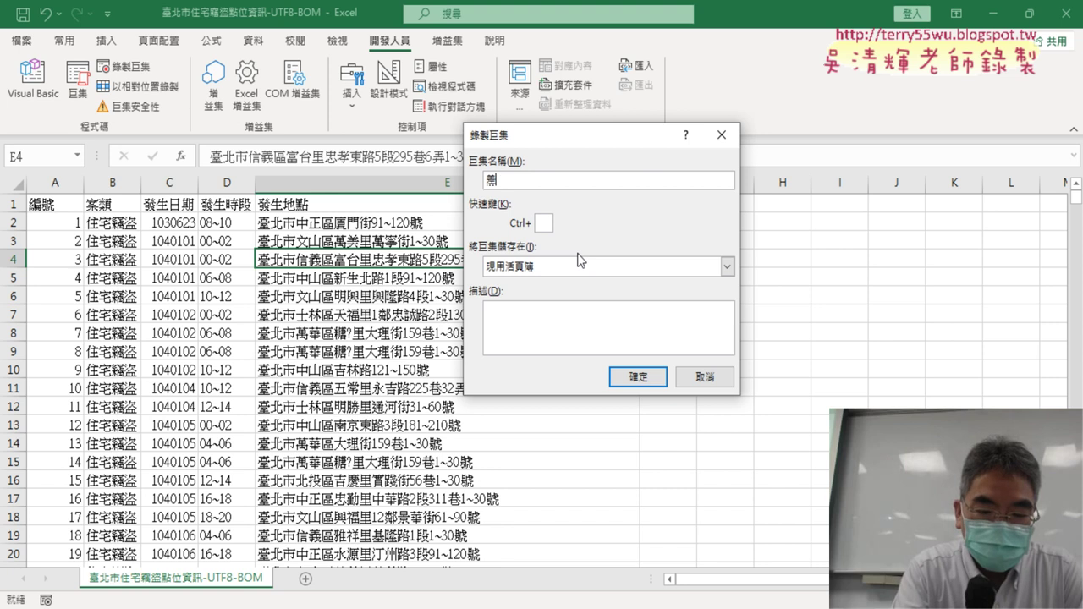
text(入)
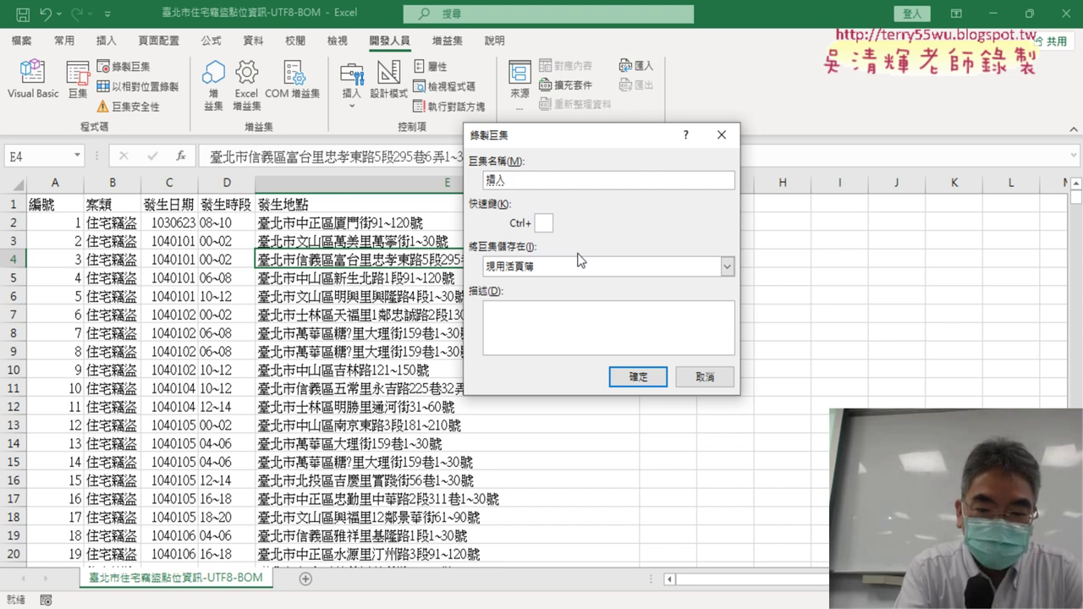
text(ㄕˋ)
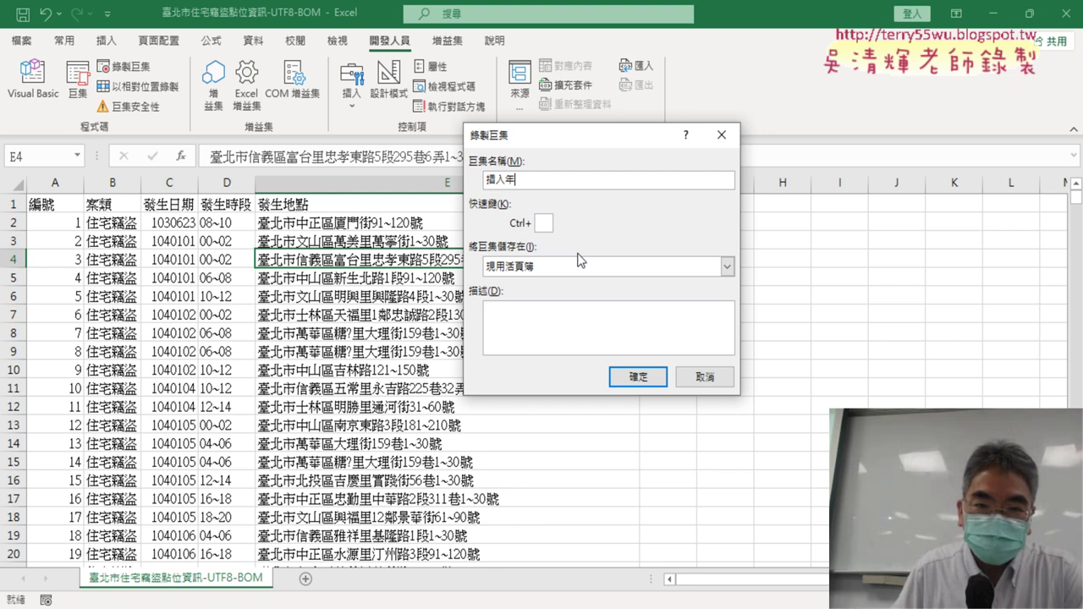
click(637, 378)
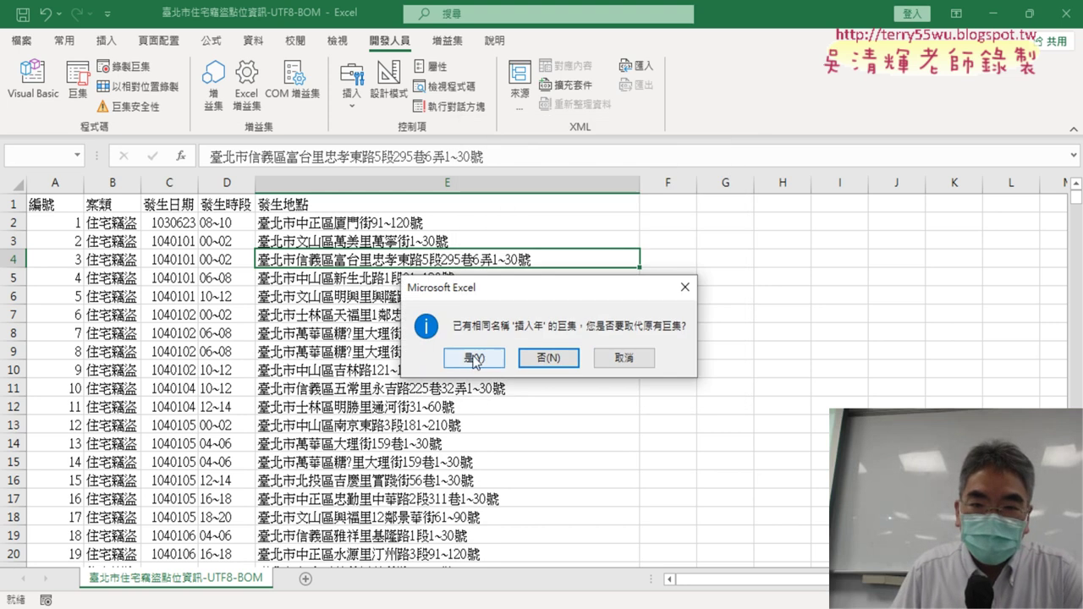
click(481, 356)
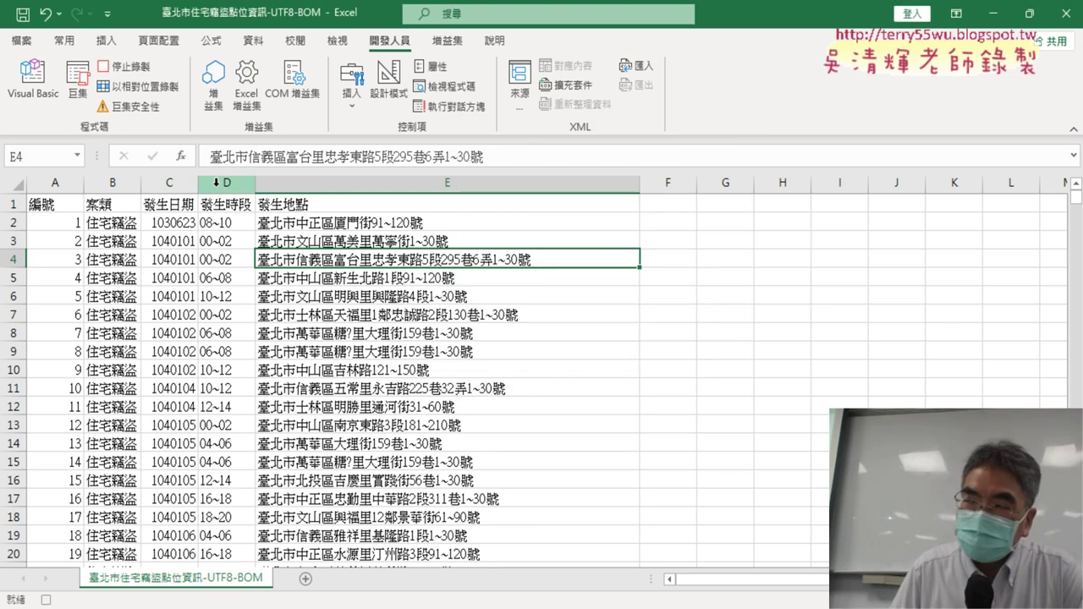
Insert a blank column before 發生時段 and enter the header 年 in D1.
click(215, 182)
right_click(232, 211)
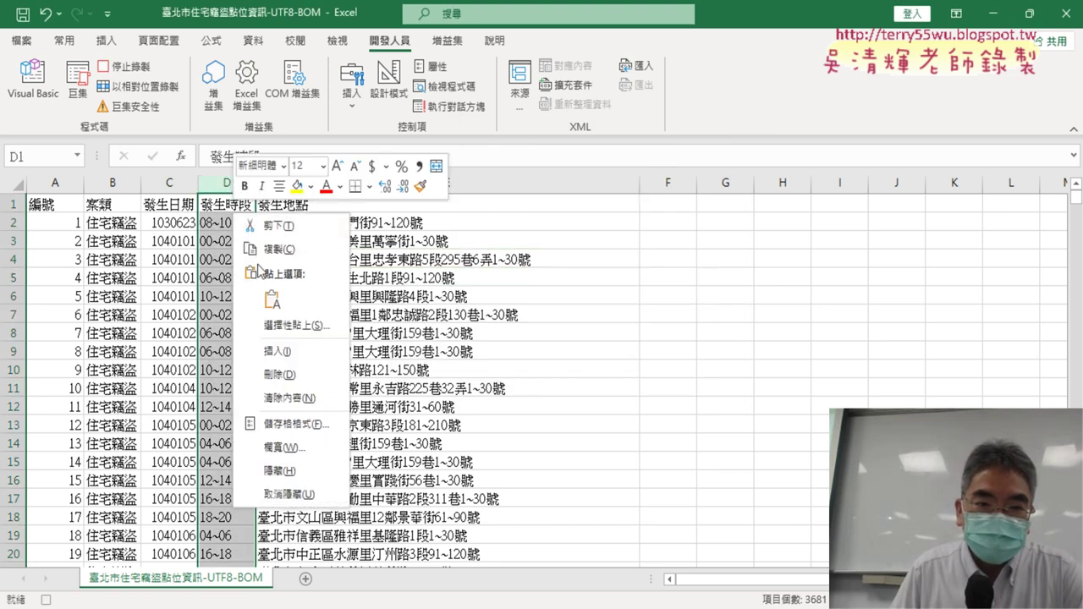
click(310, 359)
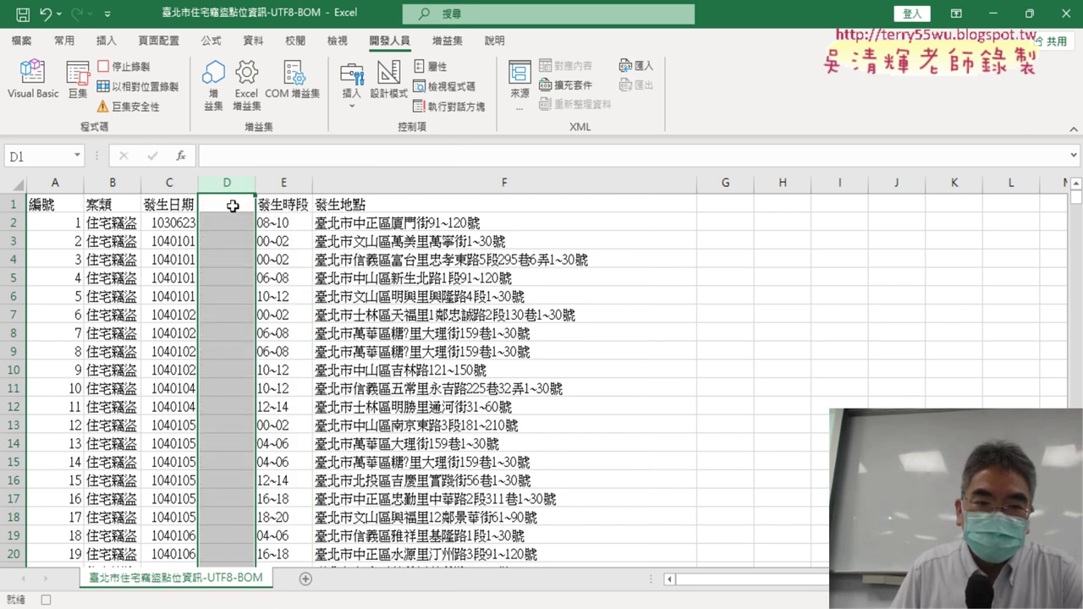
click(230, 205)
text(ㄋ)
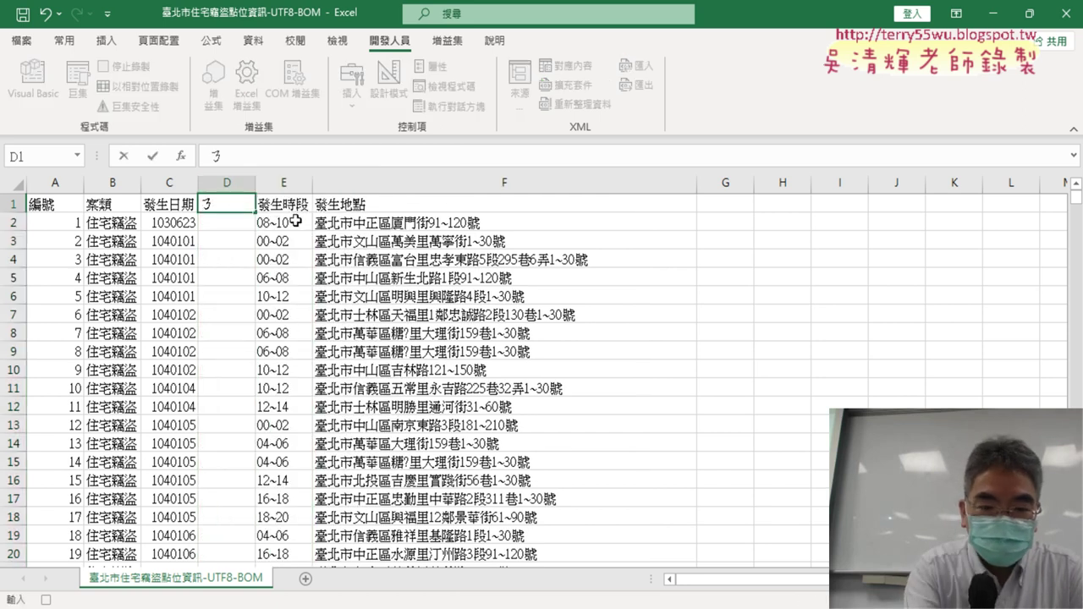
text(一ㄢˊ)
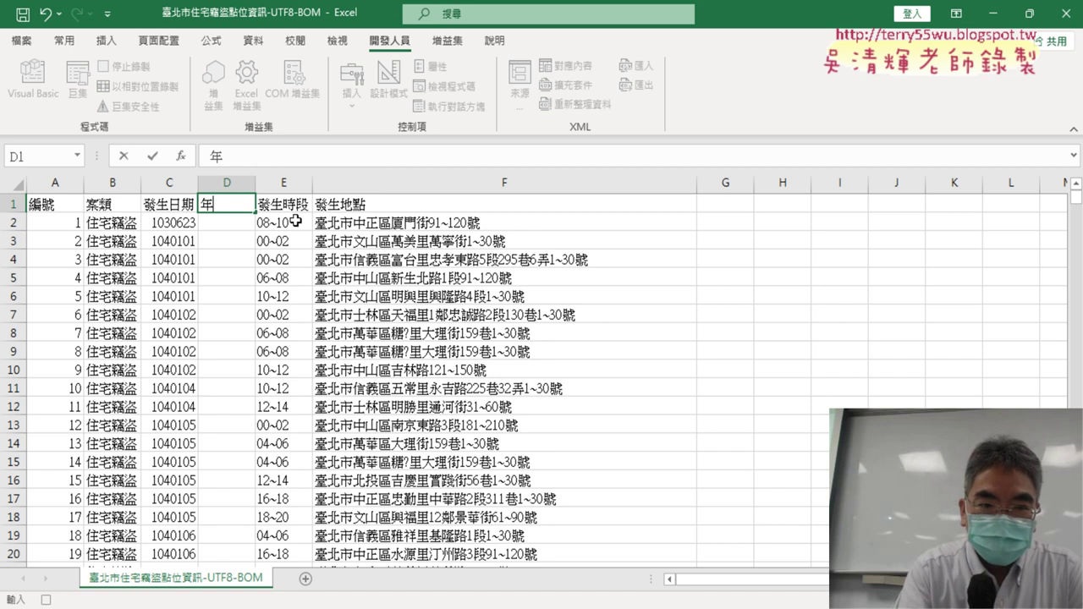
key(Return)
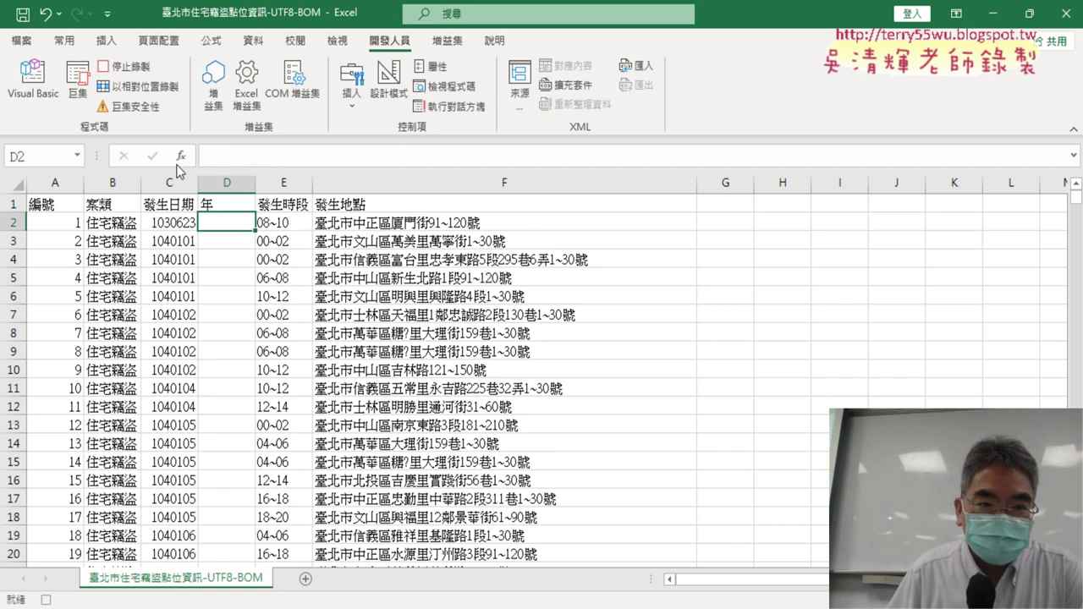
Enter =LEFT(C2,3) in D2 and fill it down the whole 年 column.
click(180, 157)
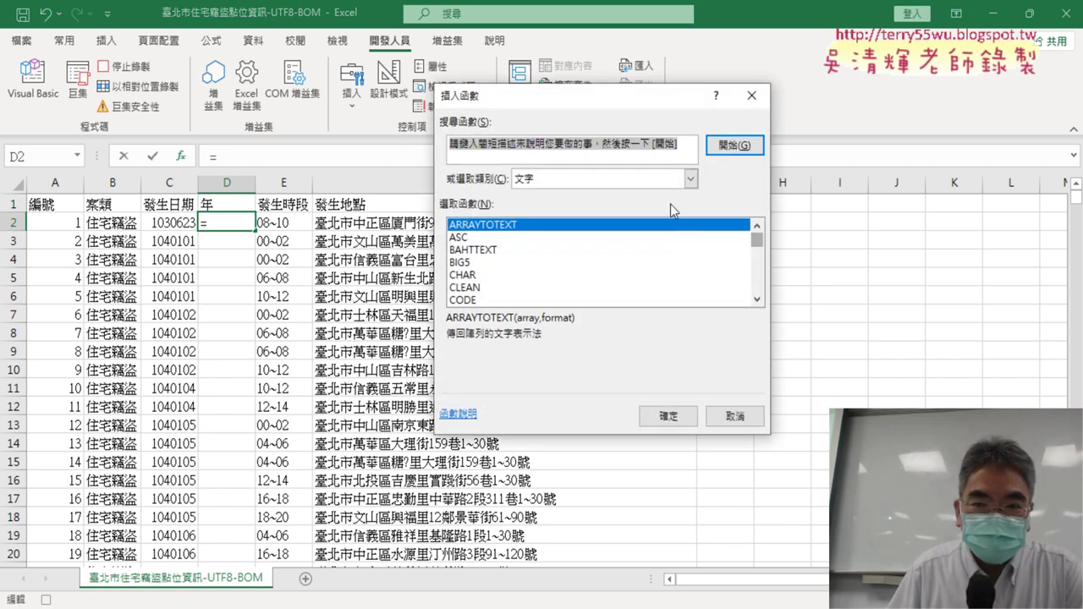
click(673, 178)
click(606, 206)
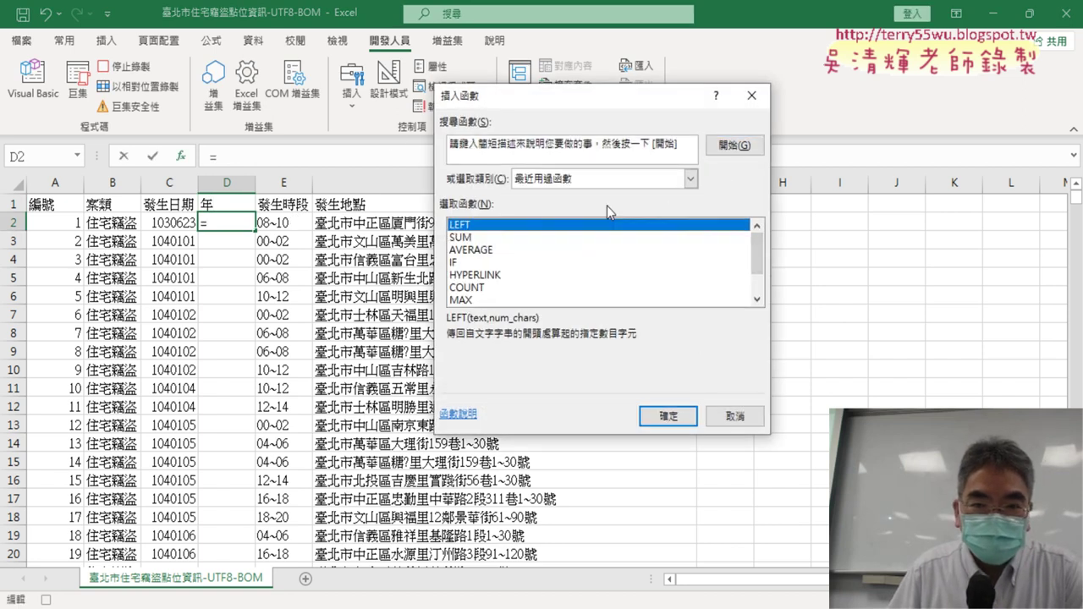
double_click(463, 225)
click(175, 222)
click(522, 214)
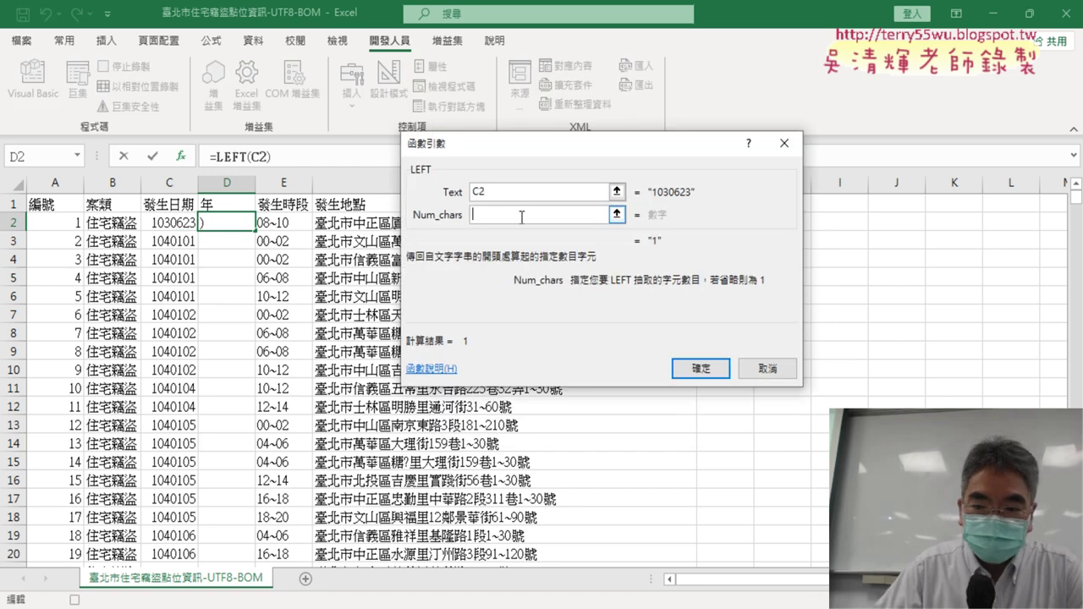
text(3)
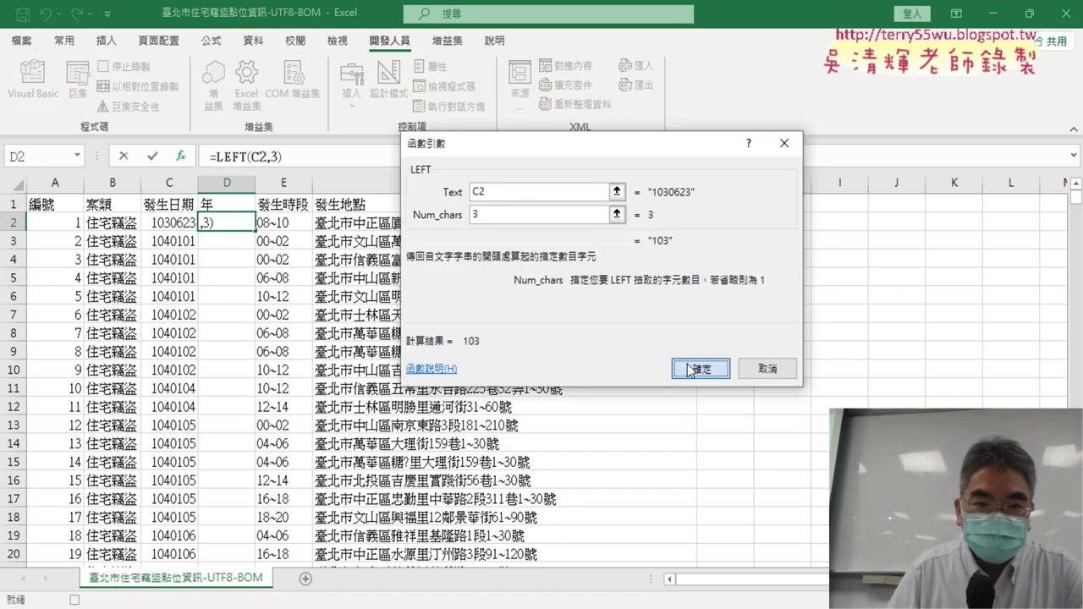
click(690, 370)
double_click(254, 229)
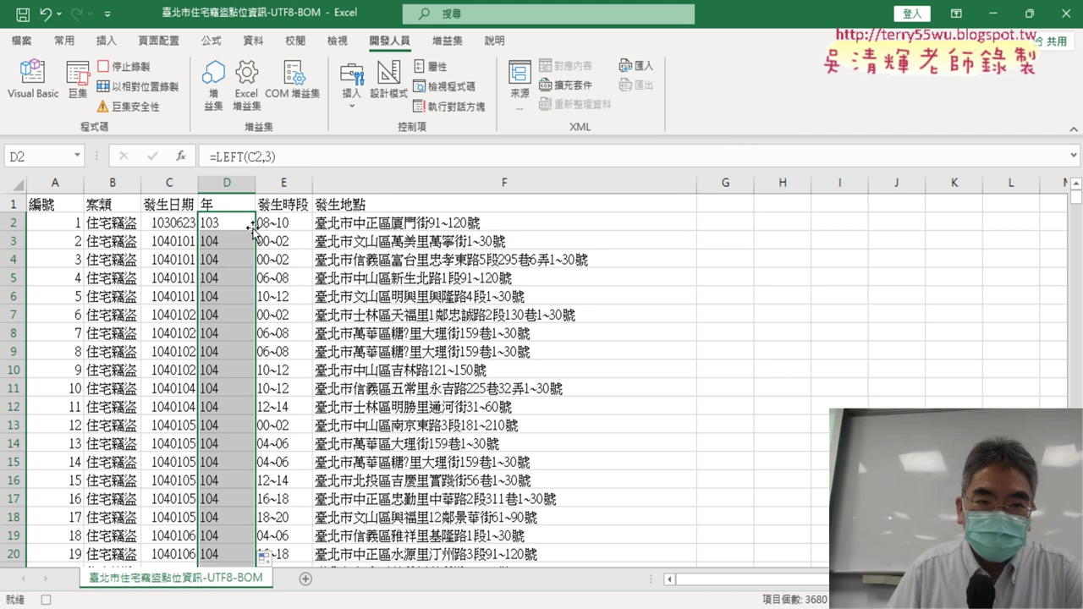
Stop the macro recording and glance at the macro list.
click(130, 70)
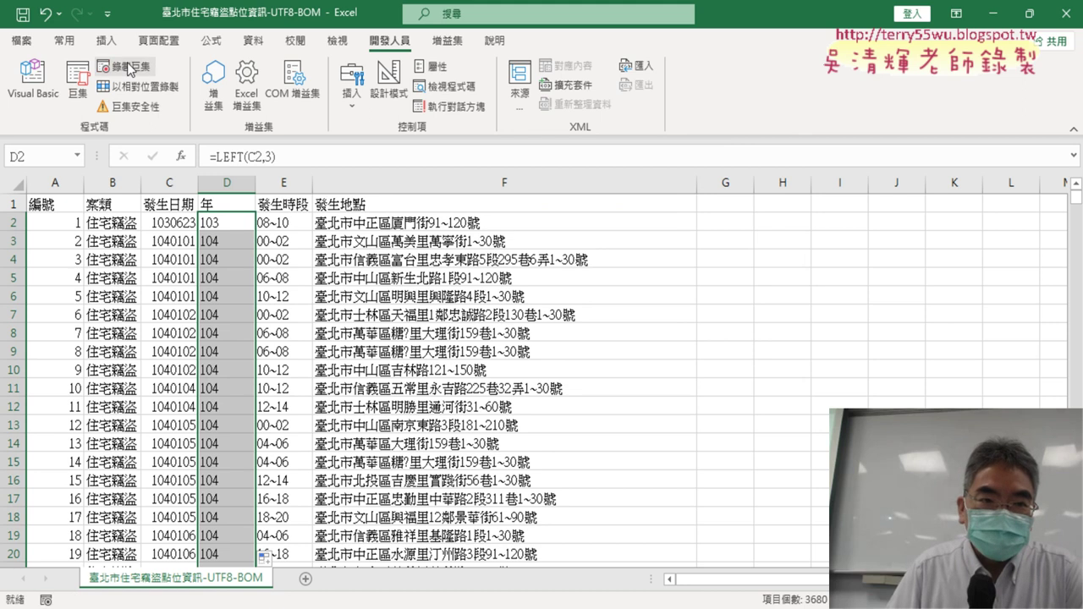
click(78, 85)
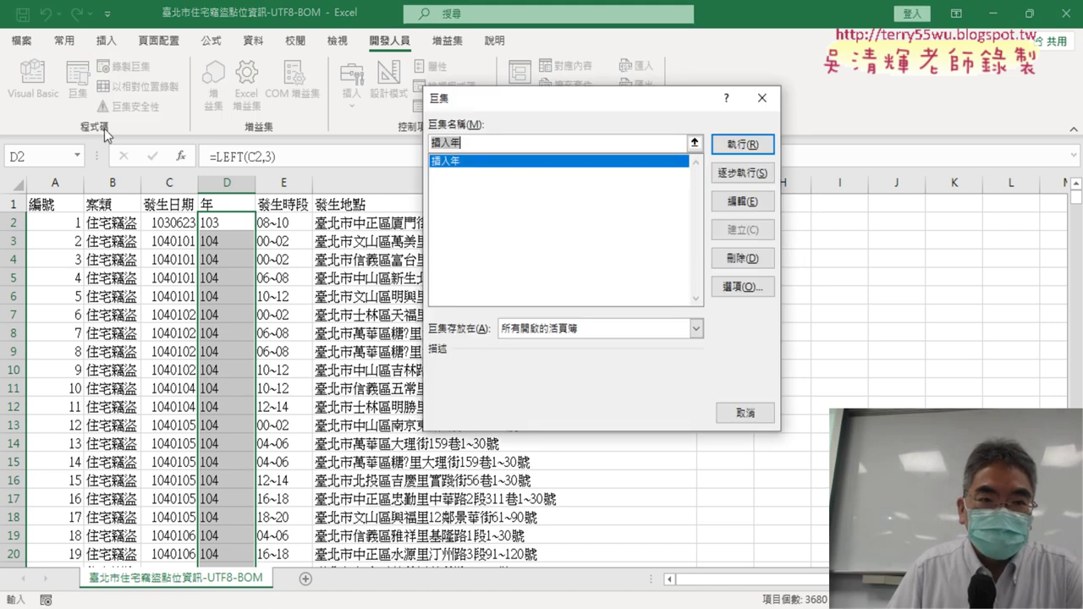
click(761, 97)
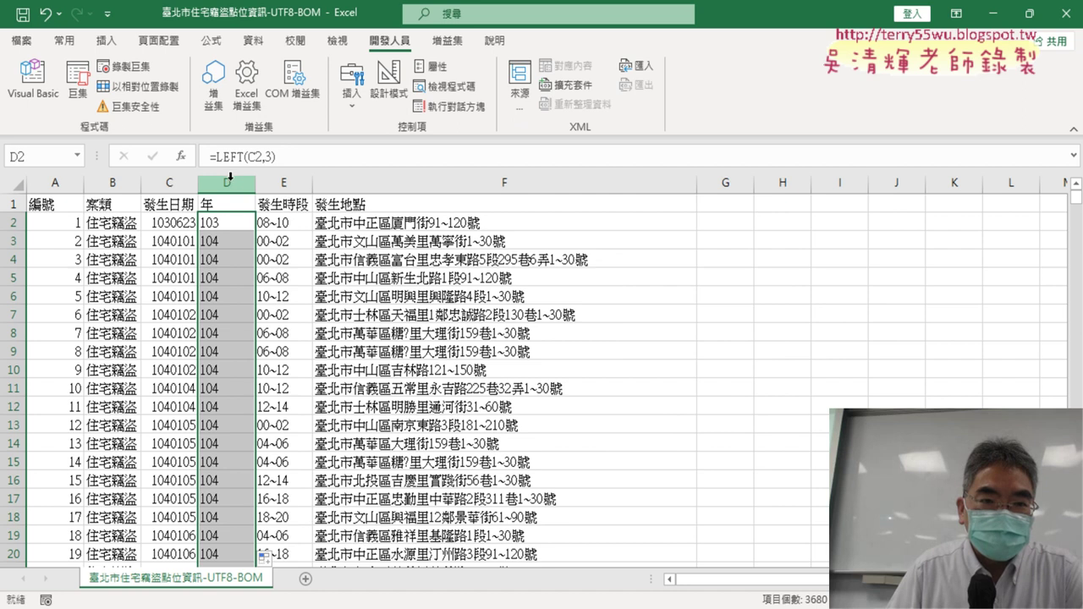
Delete the 年 column, then run the 插入年 macro to recreate it.
right_click(229, 184)
click(277, 346)
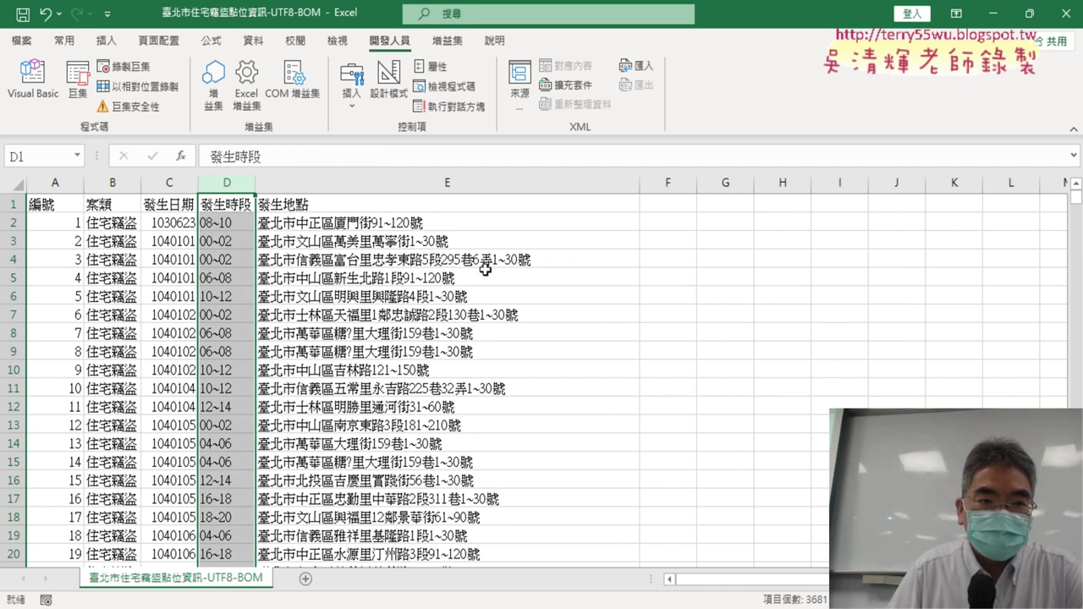
click(76, 100)
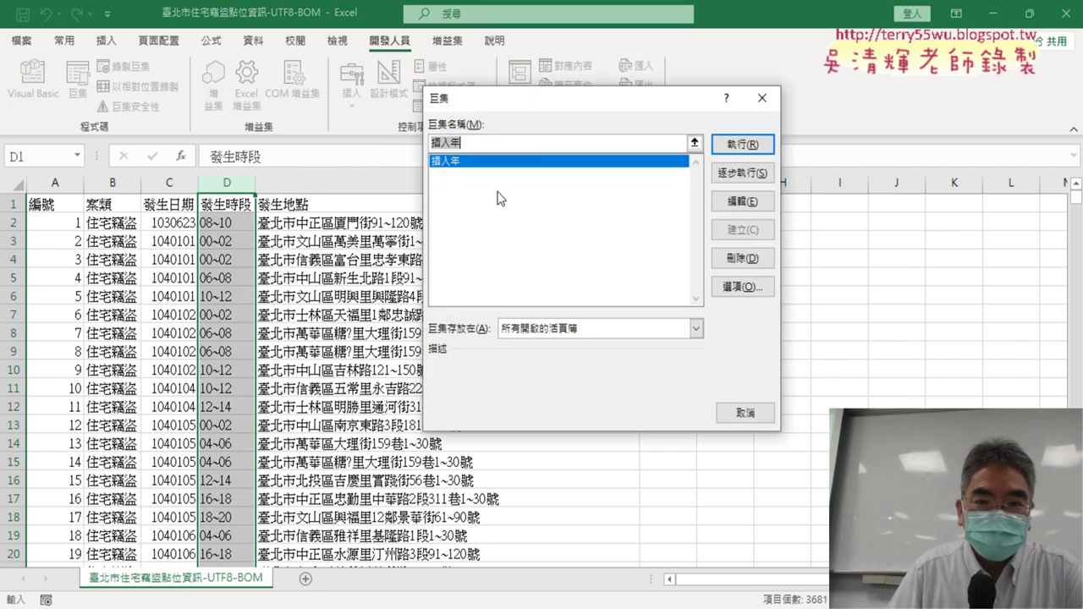
click(749, 149)
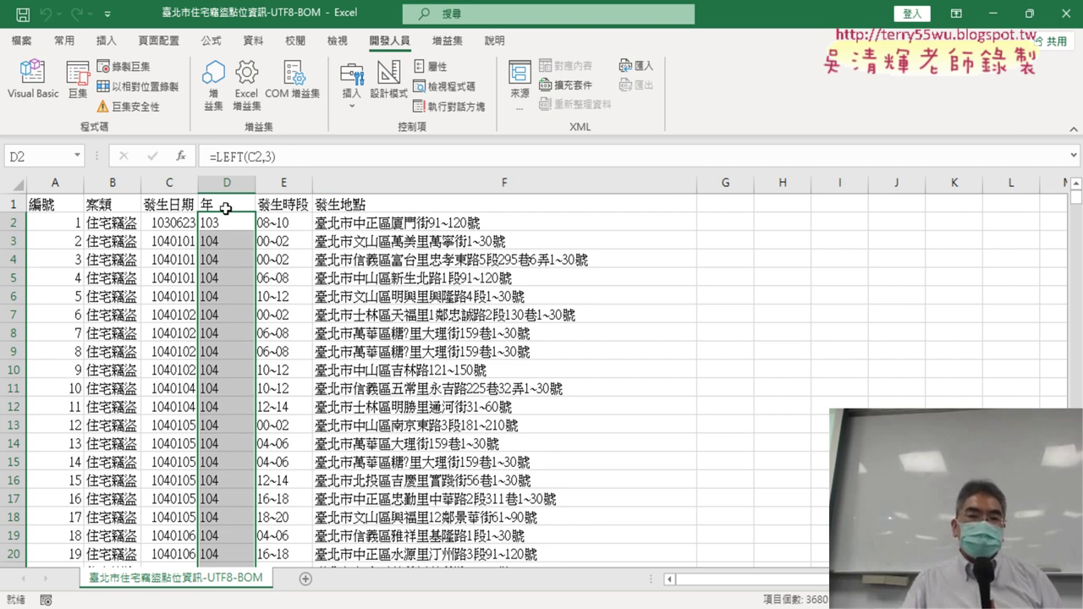
Open the 插入年 macro's code in Module1 of the VBA editor.
click(76, 82)
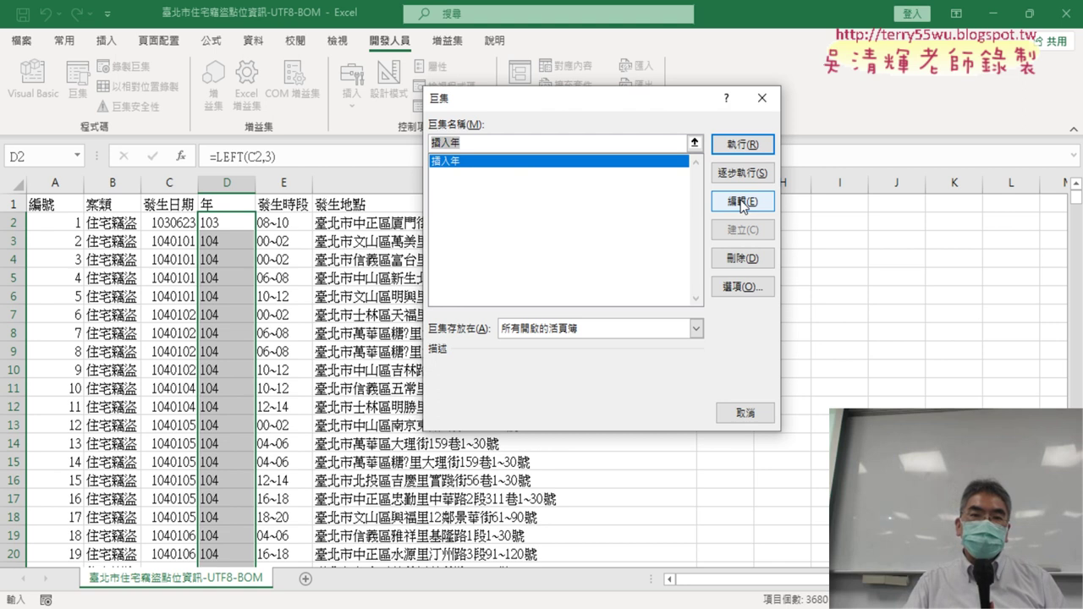
click(741, 203)
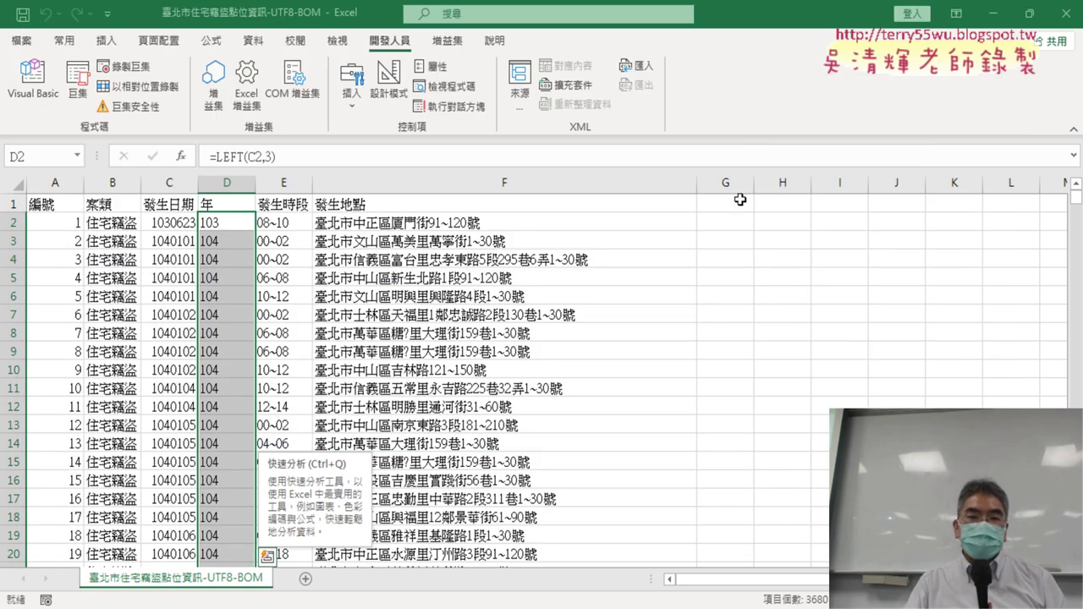
click(38, 85)
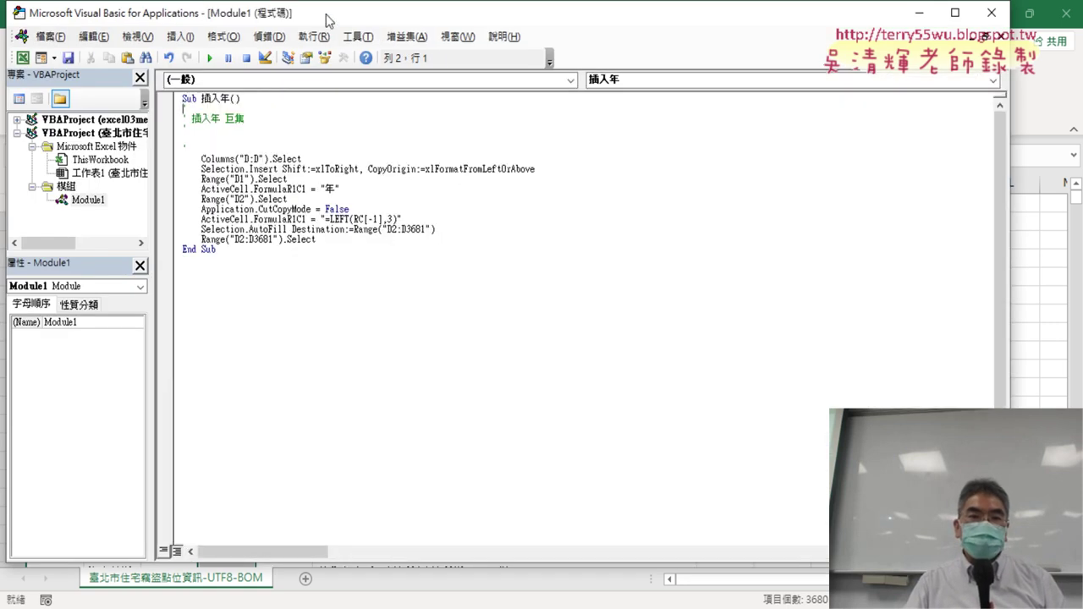
Place the restored VBA editor window beside the sheet and enlarge its project pane.
double_click(328, 21)
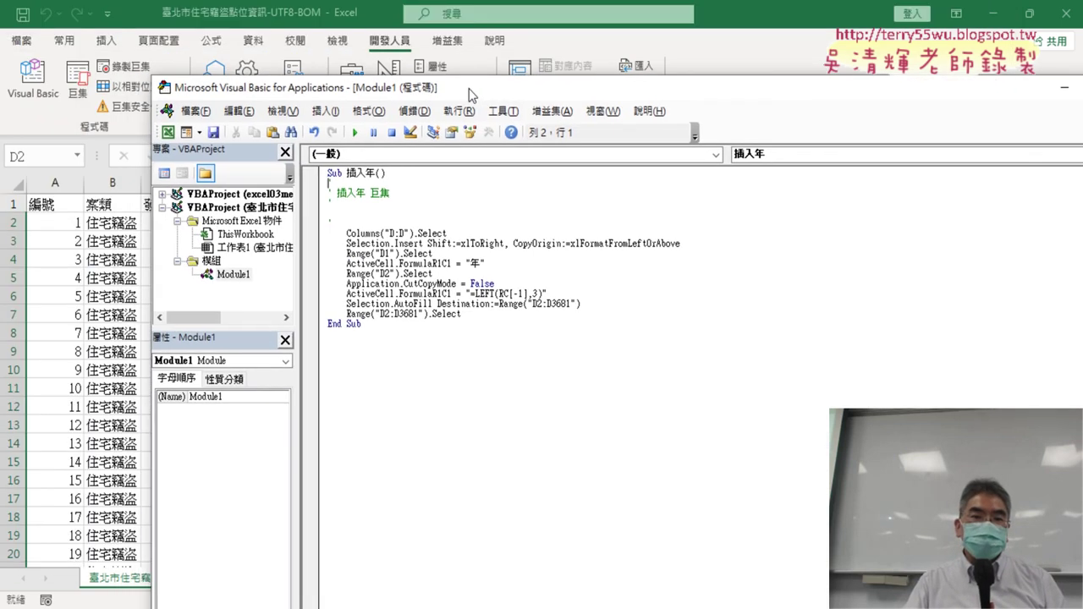
mouse_move(161, 75)
mouse_down()
mouse_move(276, 134)
mouse_move(405, 180)
mouse_up()
drag(526, 206, 406, 42)
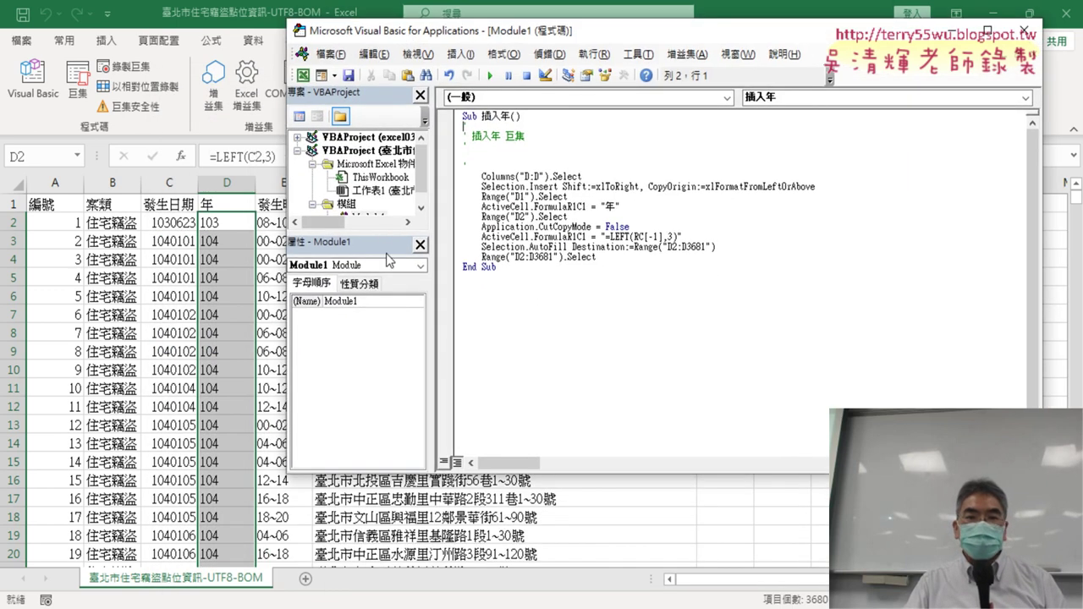
mouse_move(382, 237)
mouse_down()
mouse_move(383, 302)
mouse_move(383, 267)
mouse_up()
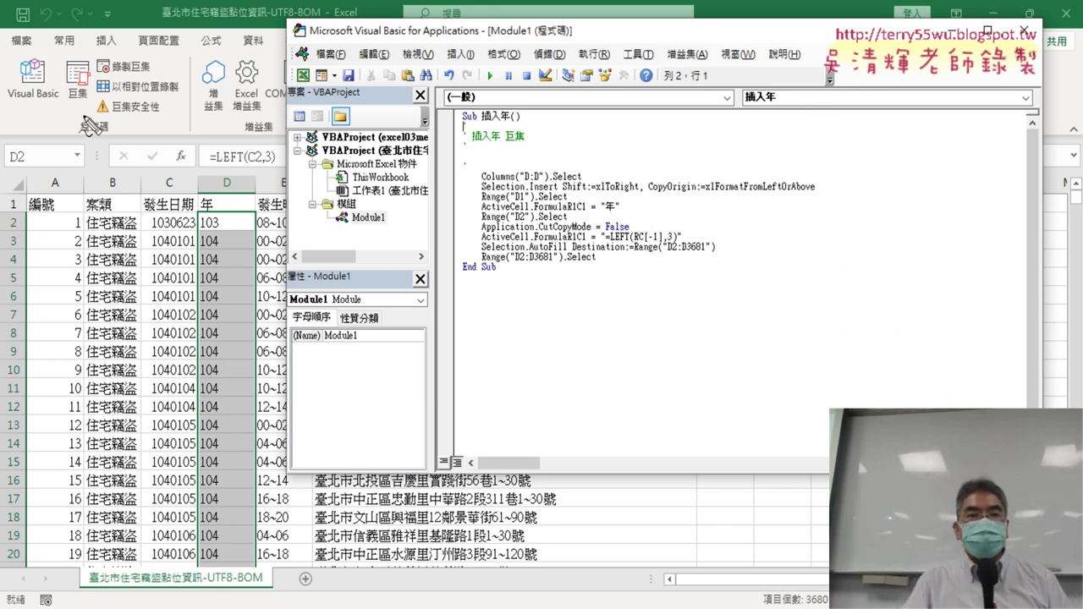
mouse_move(83, 117)
mouse_down()
mouse_move(71, 65)
mouse_move(94, 99)
mouse_move(59, 78)
mouse_move(66, 119)
mouse_up()
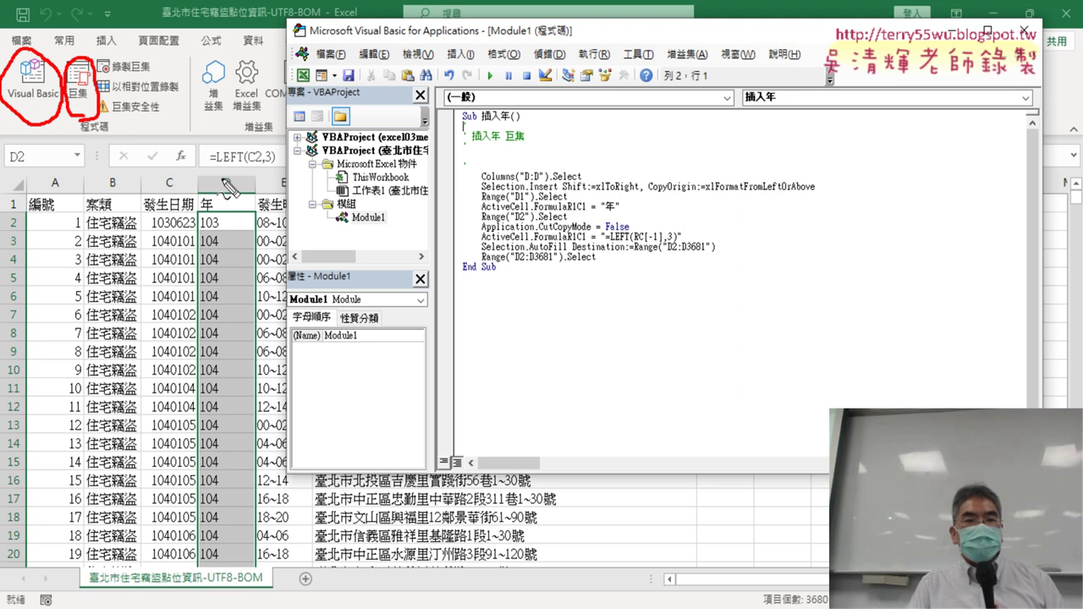
mouse_move(47, 122)
mouse_down()
mouse_move(389, 222)
mouse_move(516, 323)
mouse_move(416, 108)
mouse_move(423, 127)
mouse_up()
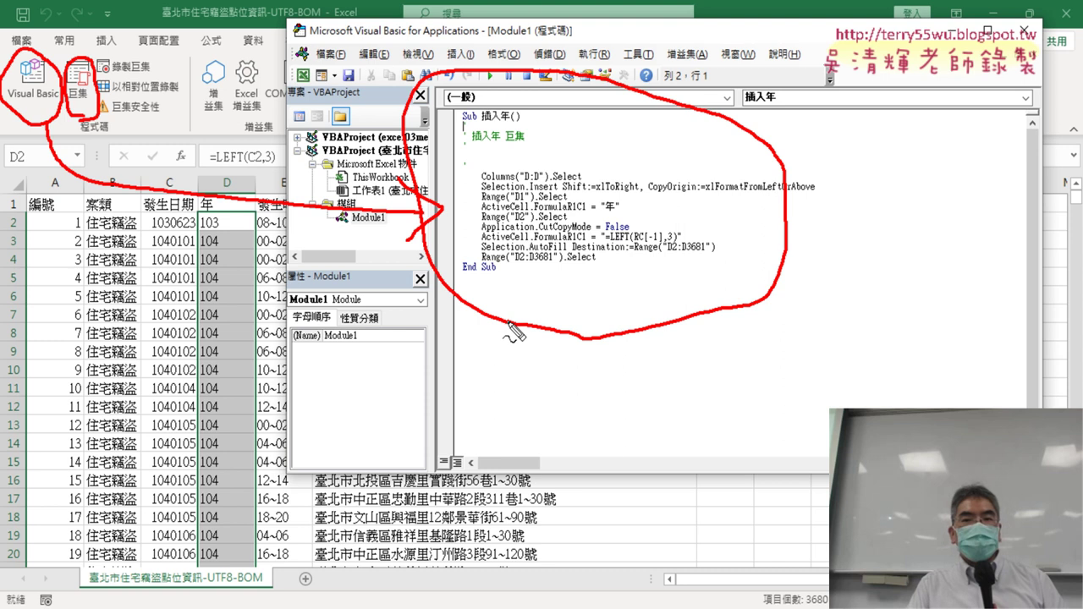